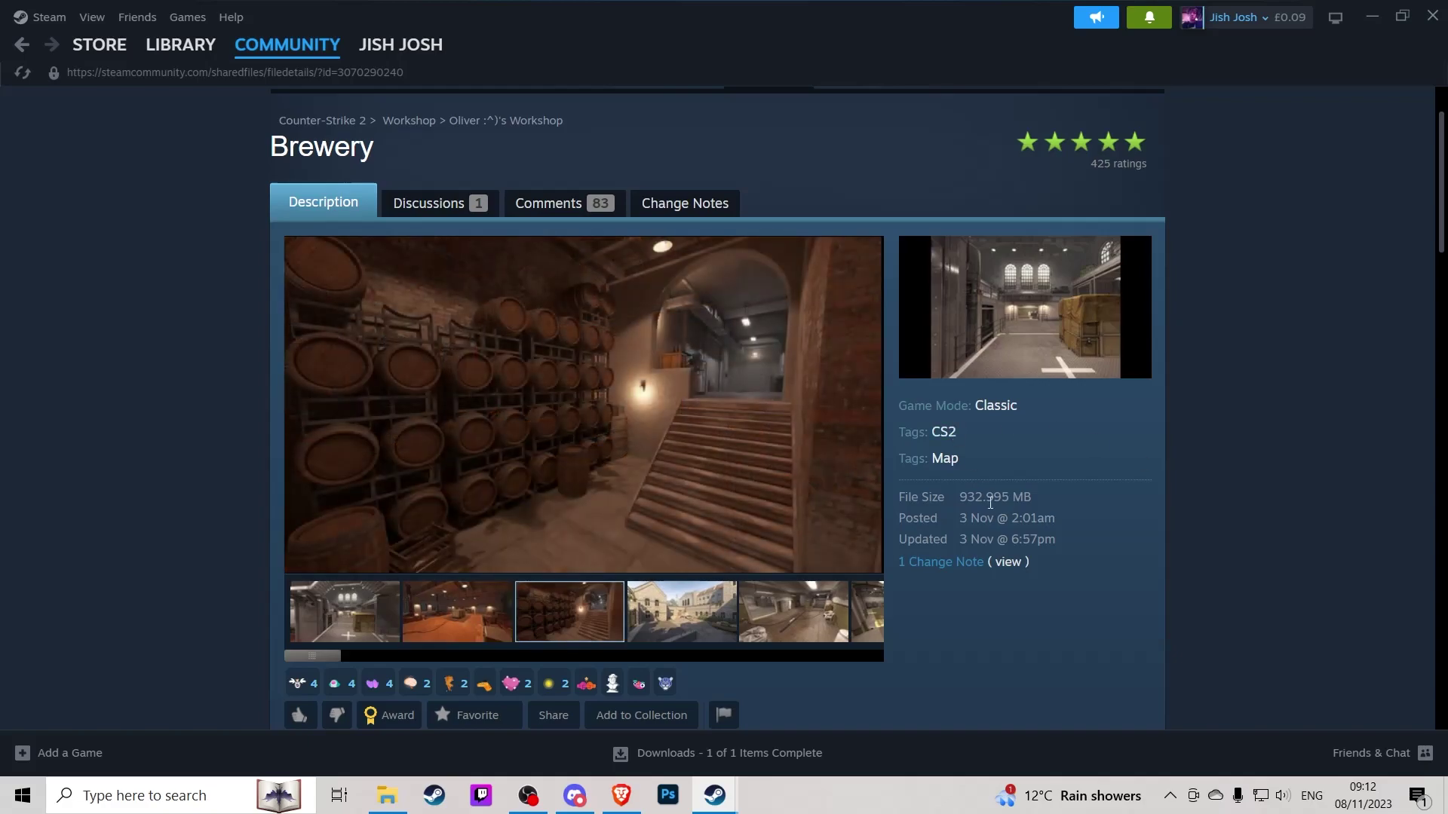
- Bring up the CS2 game folder and open the Start Server batch file's context menu
click(387, 795)
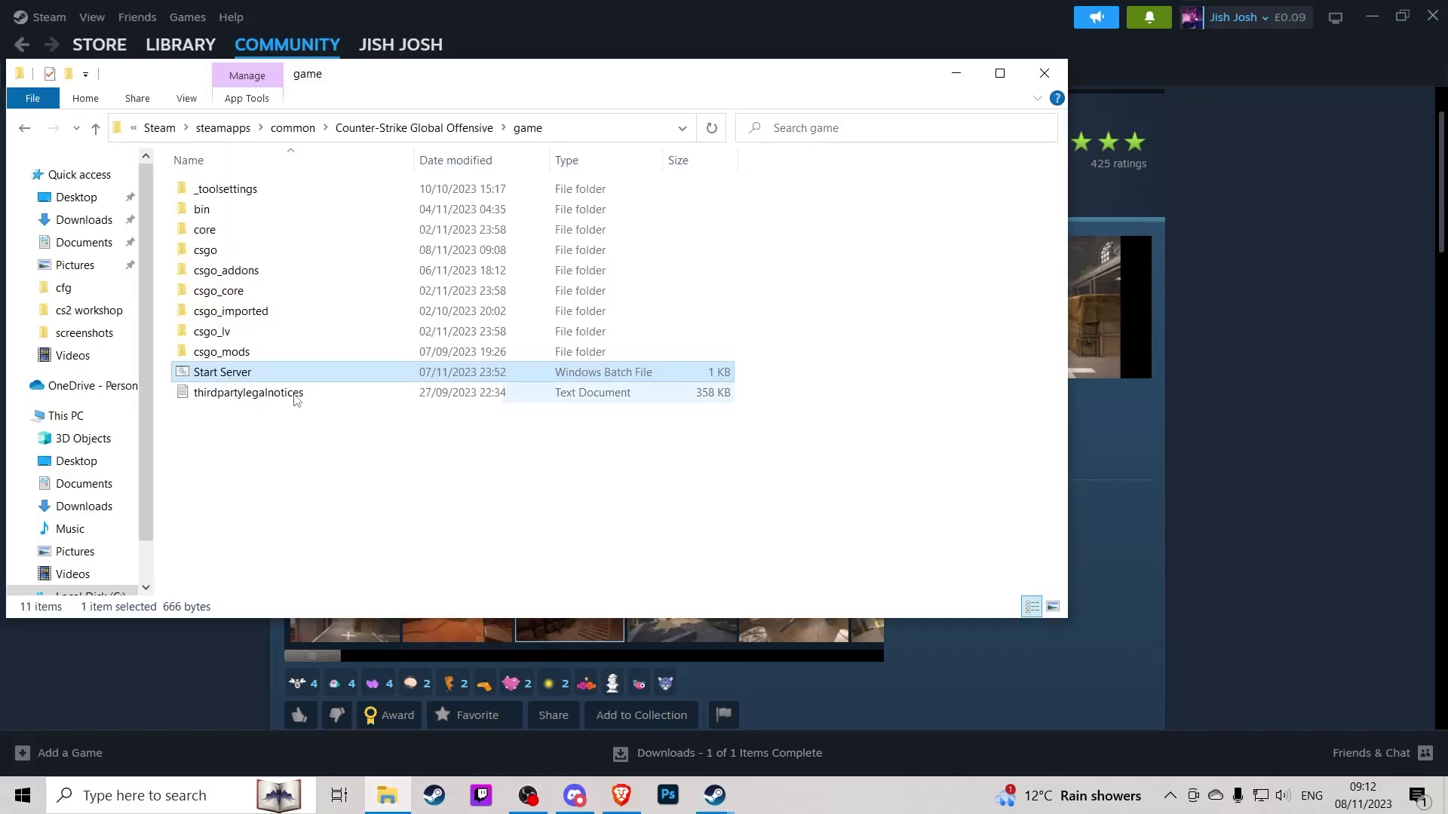
right_click(234, 374)
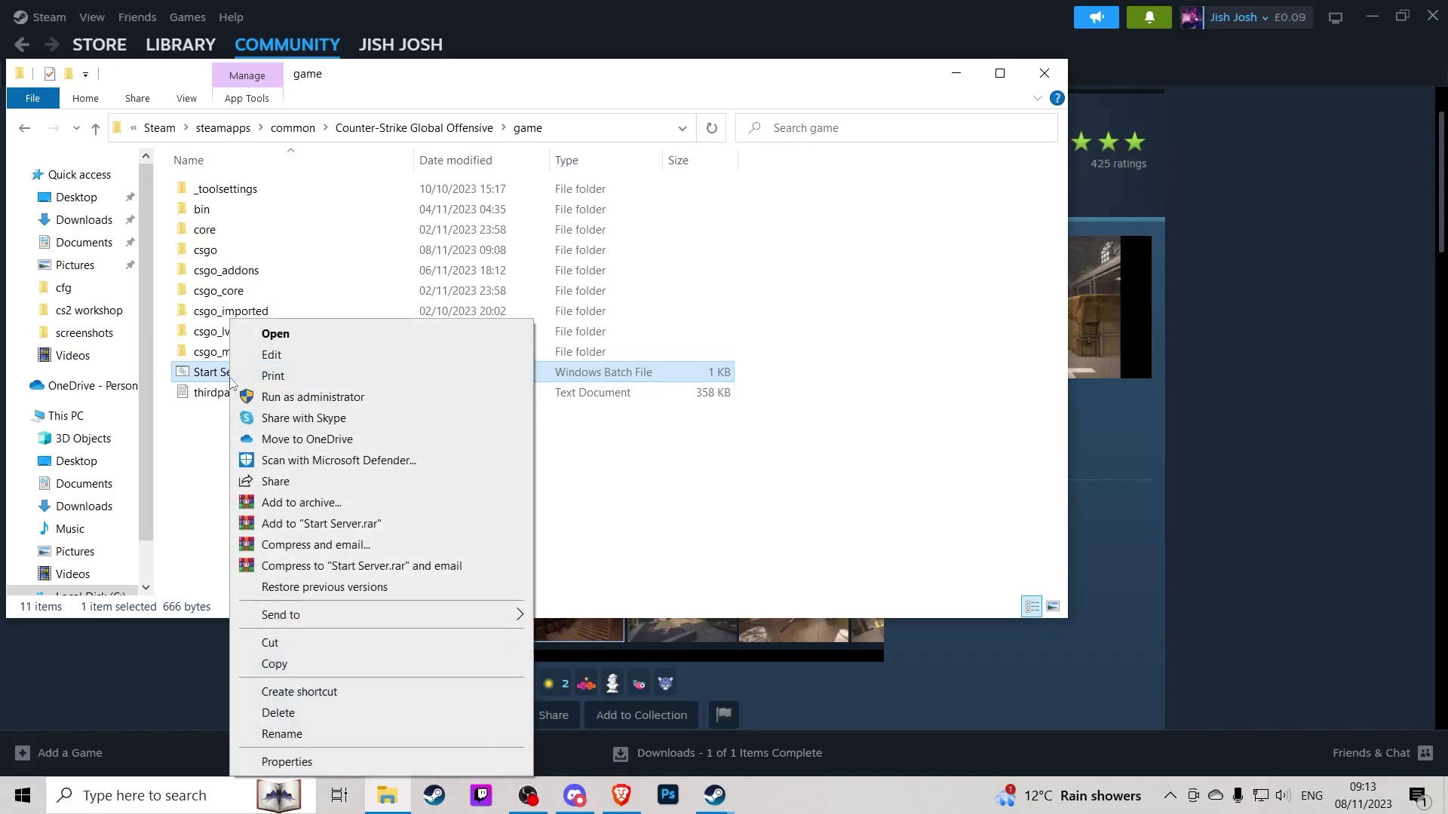
click(325, 358)
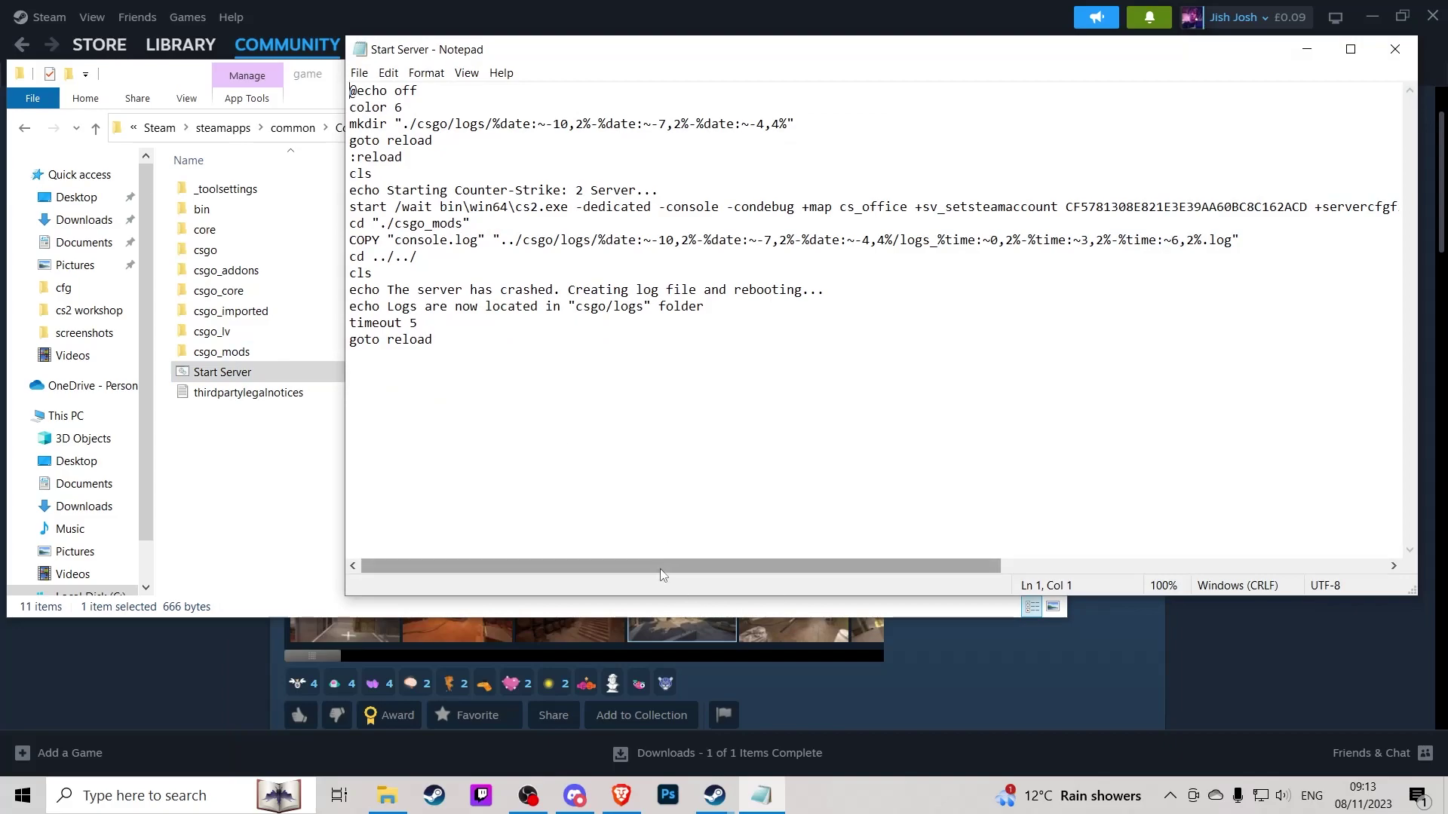
drag(660, 569, 715, 571)
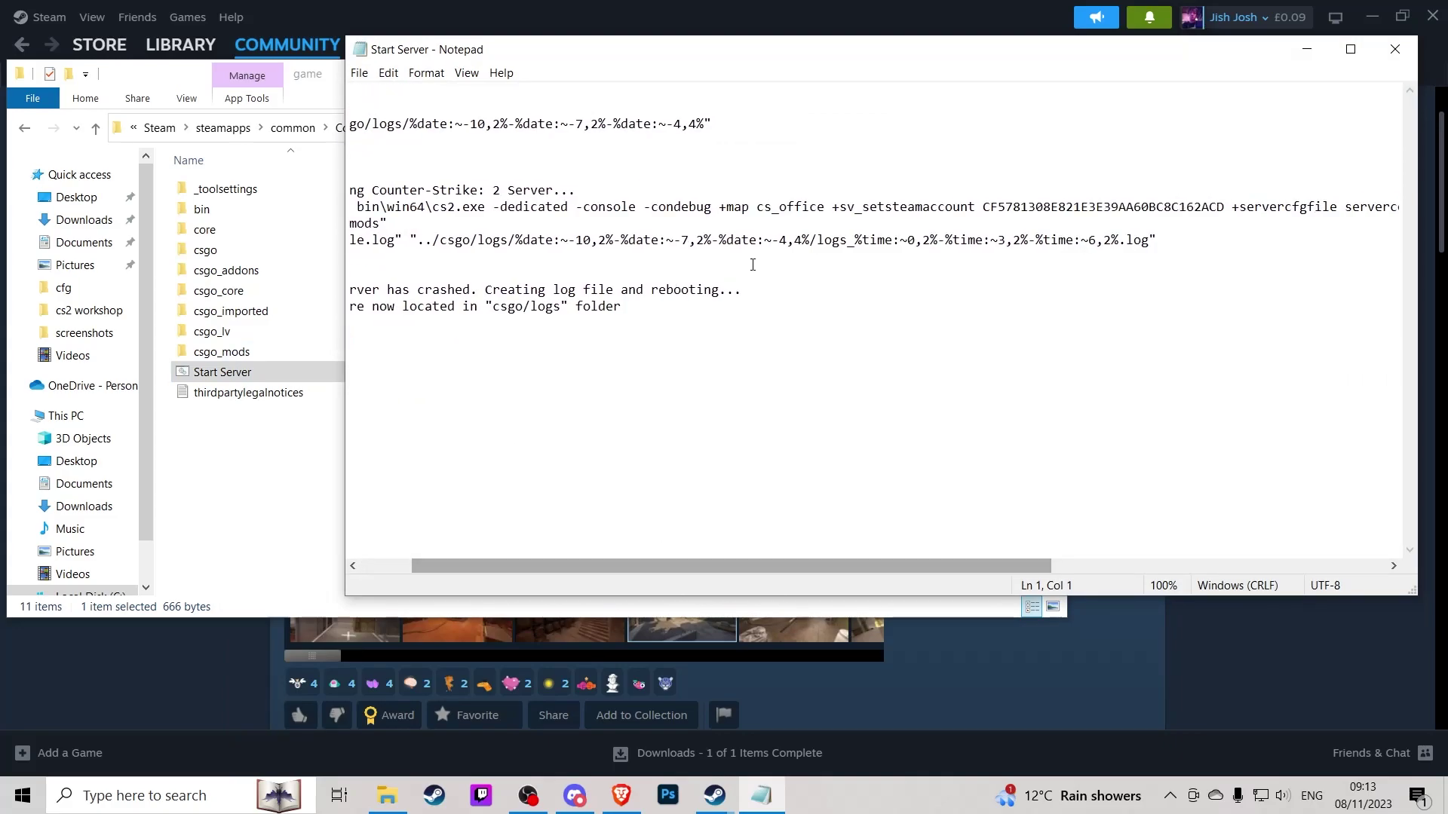
click(713, 206)
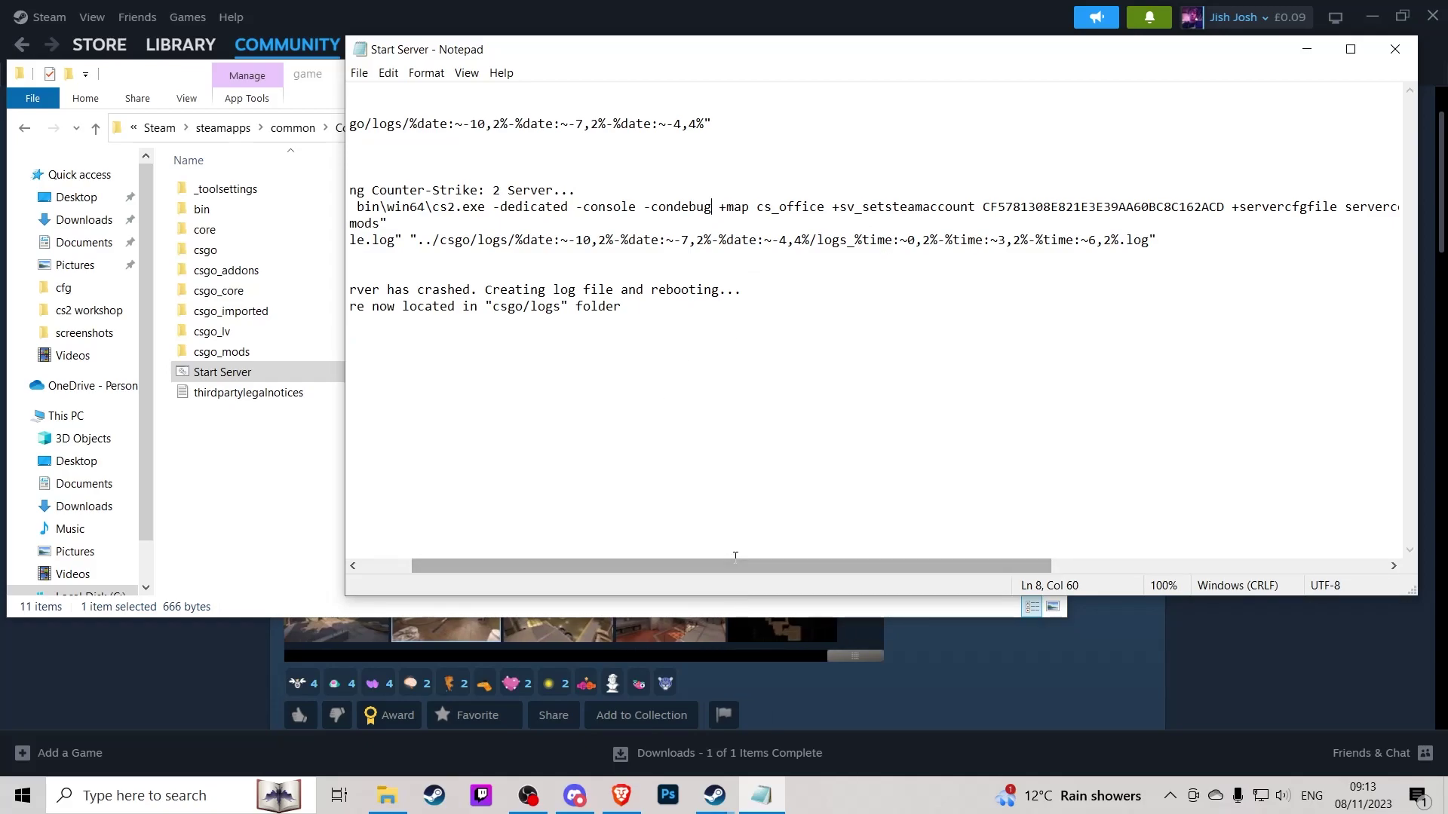
mouse_move(733, 563)
mouse_down()
mouse_move(886, 567)
mouse_move(607, 567)
mouse_move(995, 567)
mouse_up()
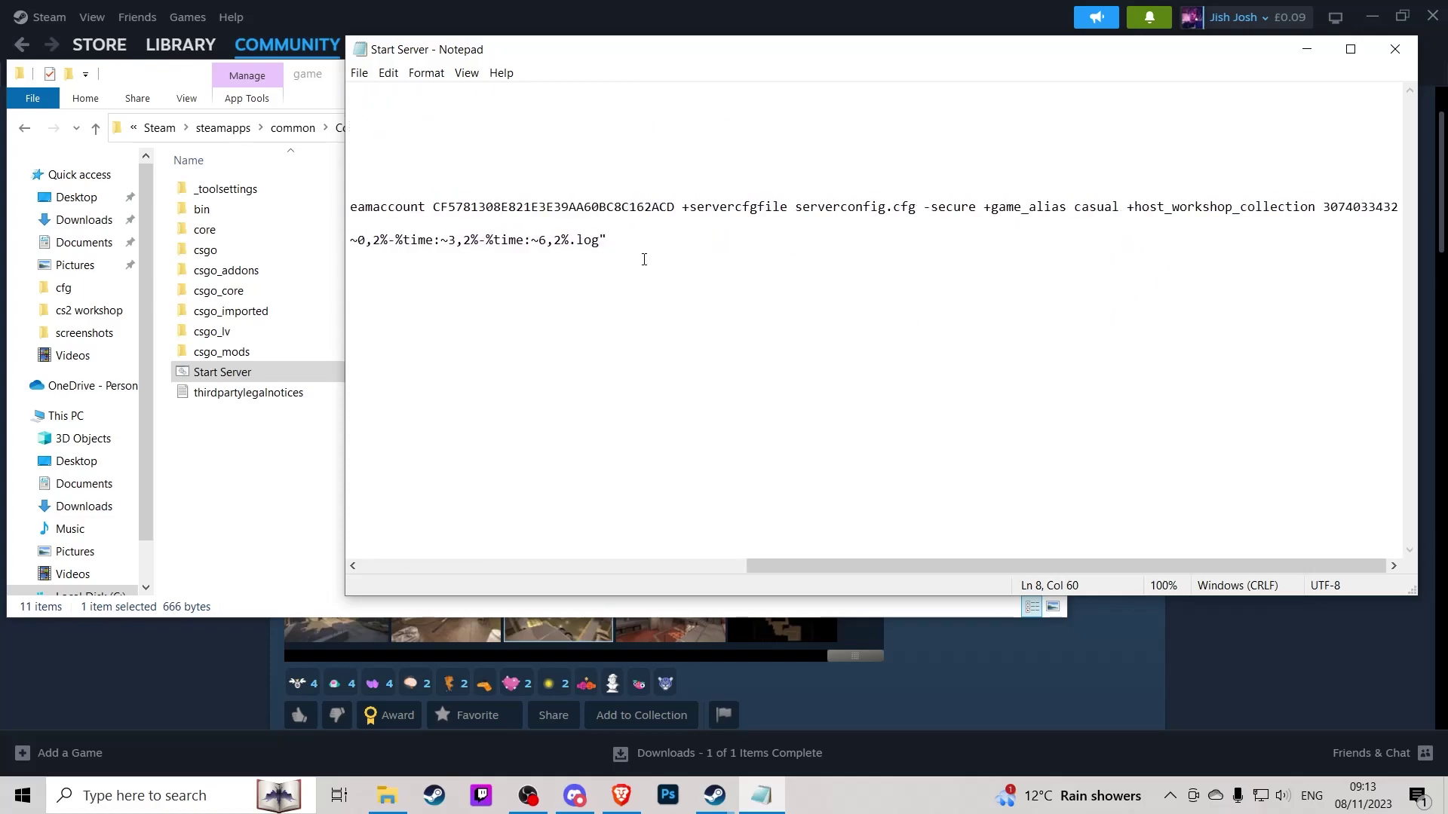
drag(1028, 564, 701, 565)
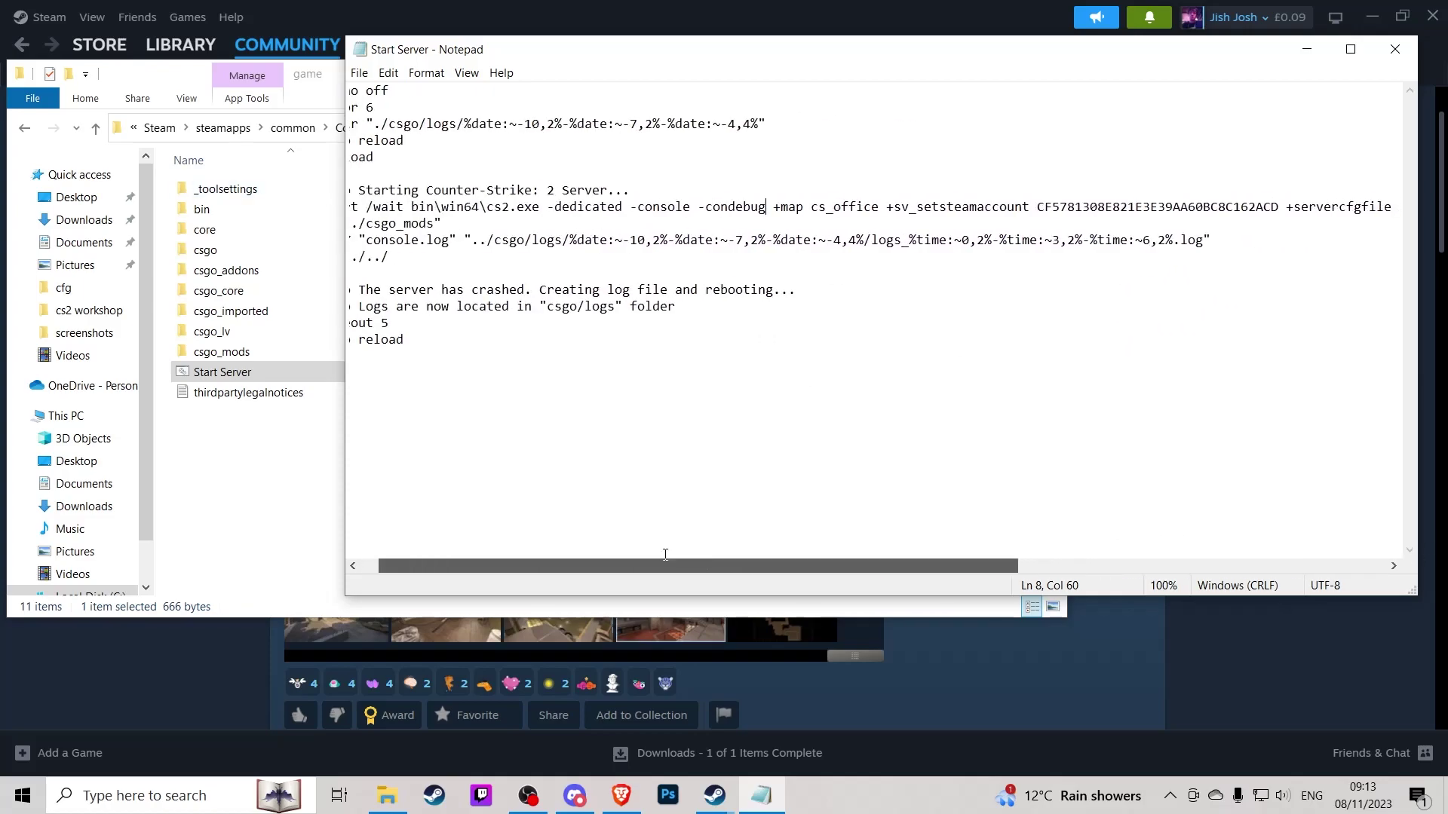
drag(880, 206, 781, 206)
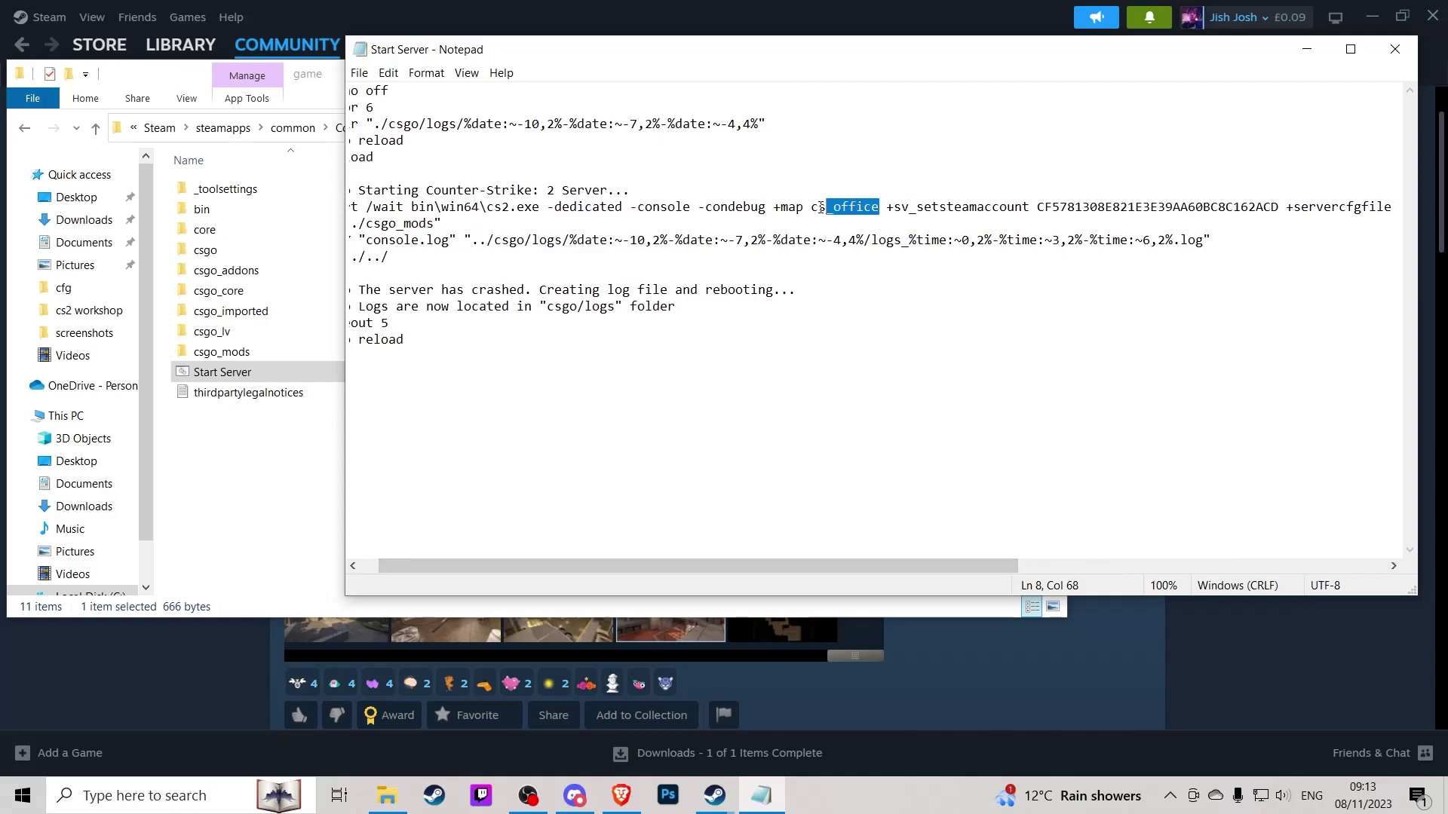
drag(807, 566, 1046, 566)
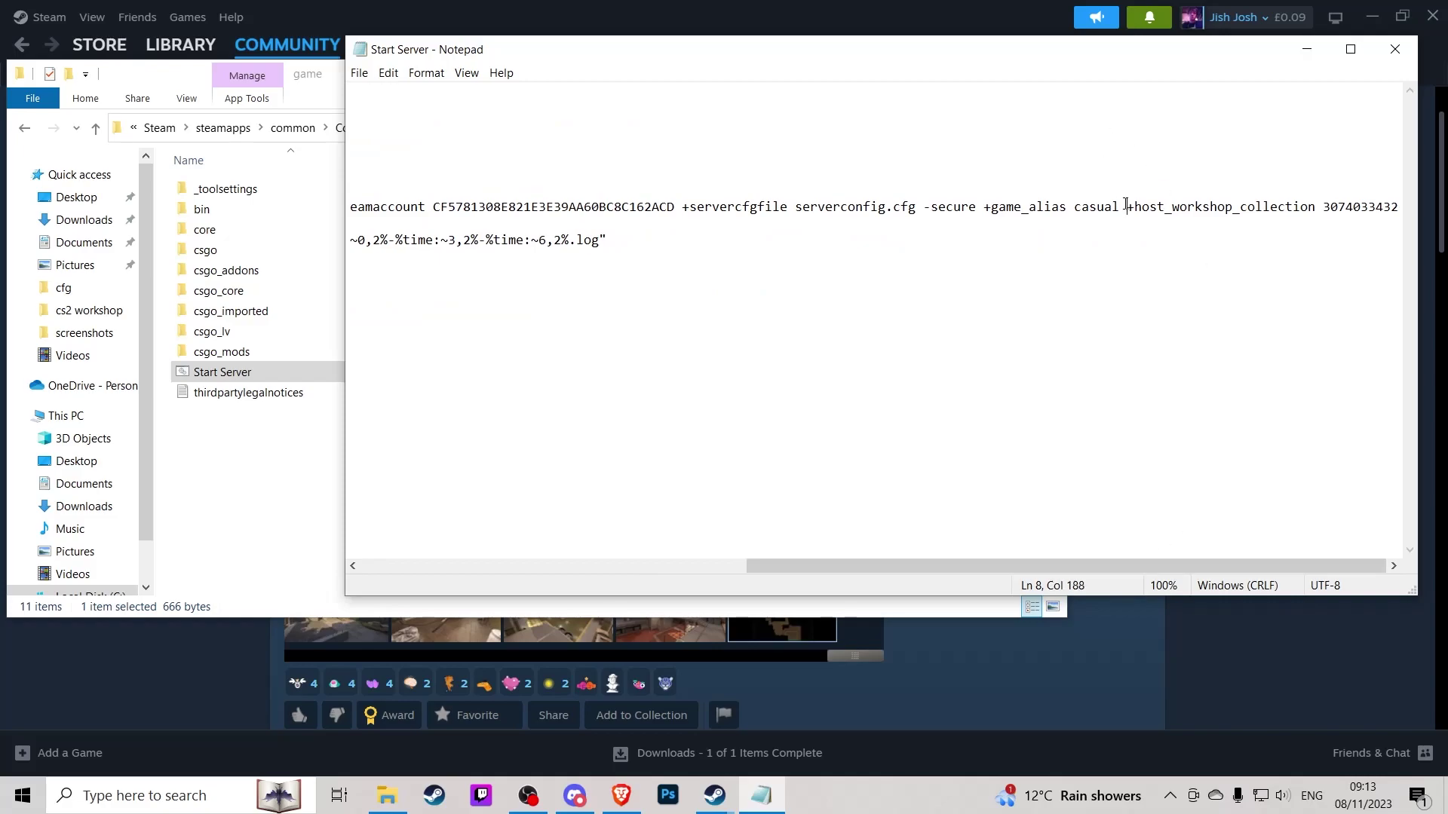
drag(1126, 207, 1399, 206)
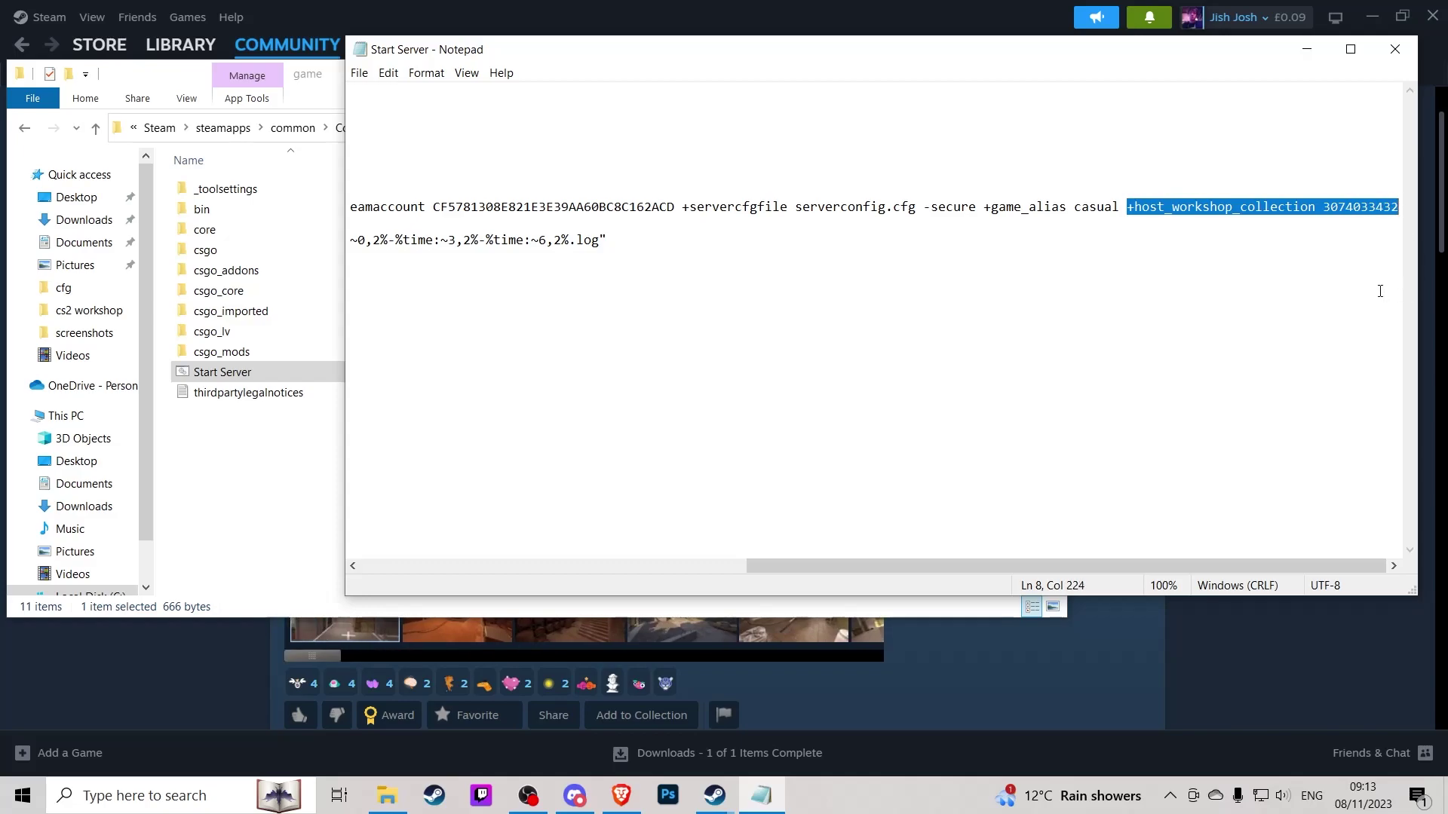
click(1045, 709)
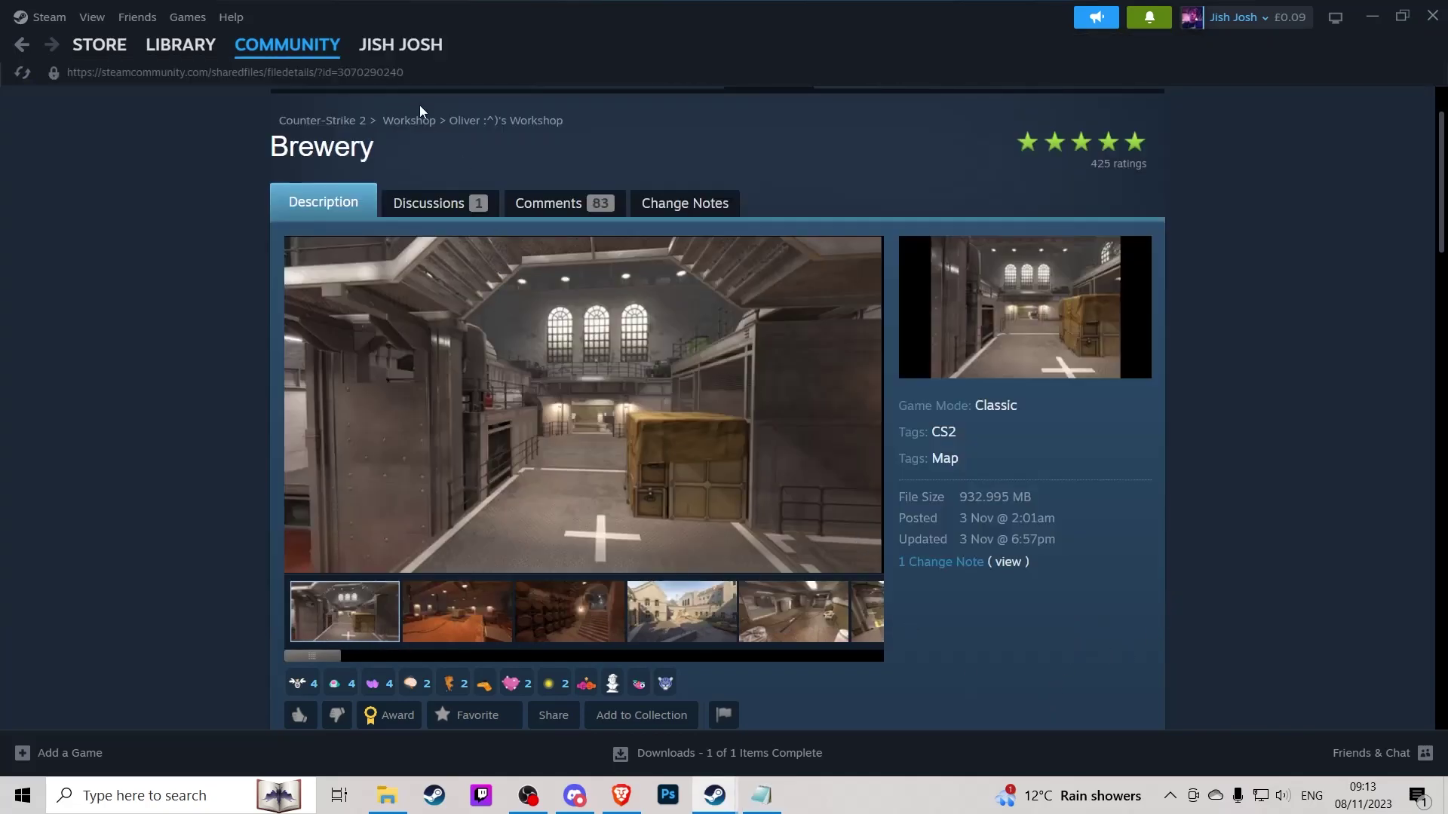
scroll(497, 272, up, 1)
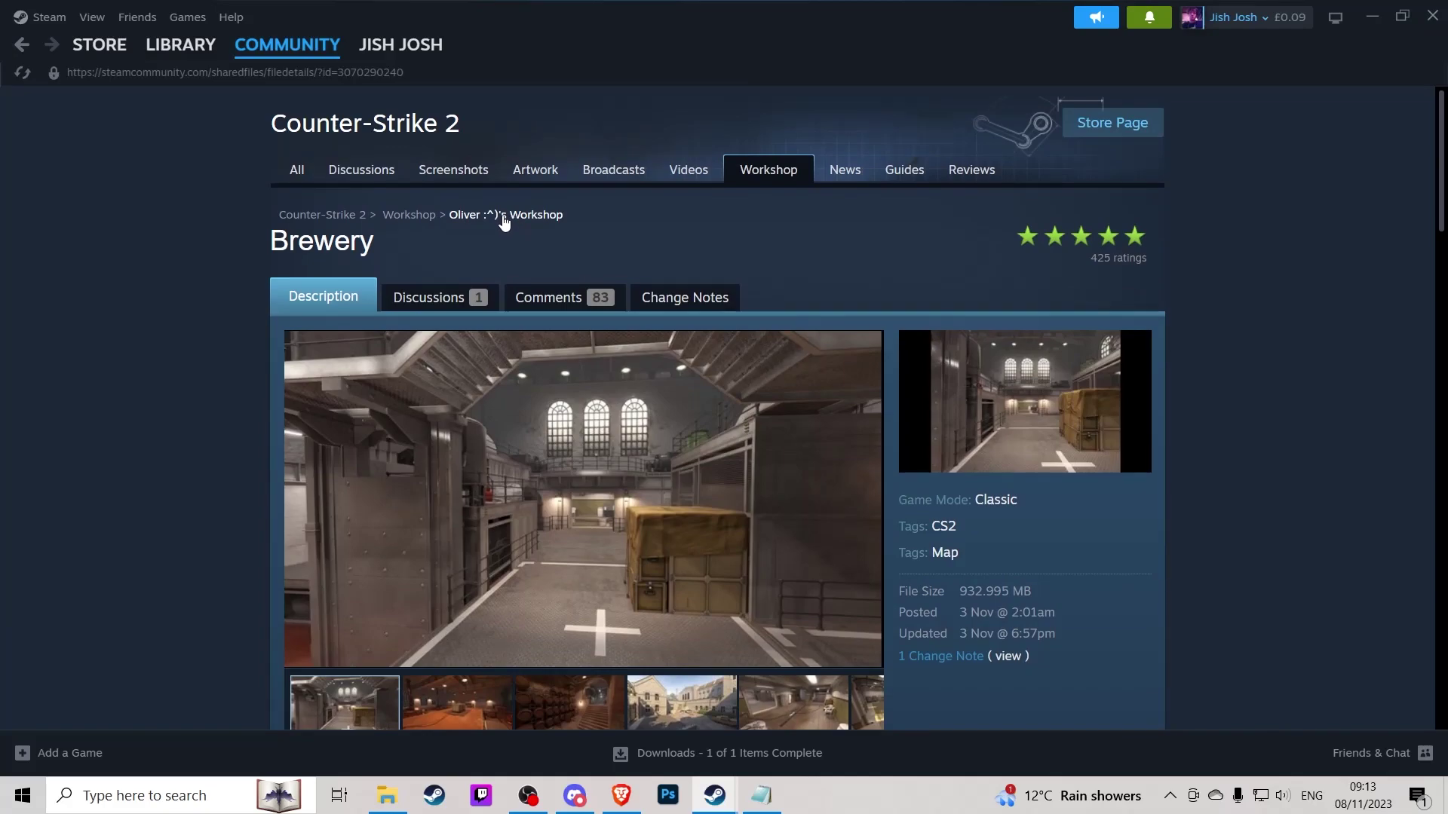
- Go to the Counter-Strike 2 community hub, then to your own Steam profile
click(323, 215)
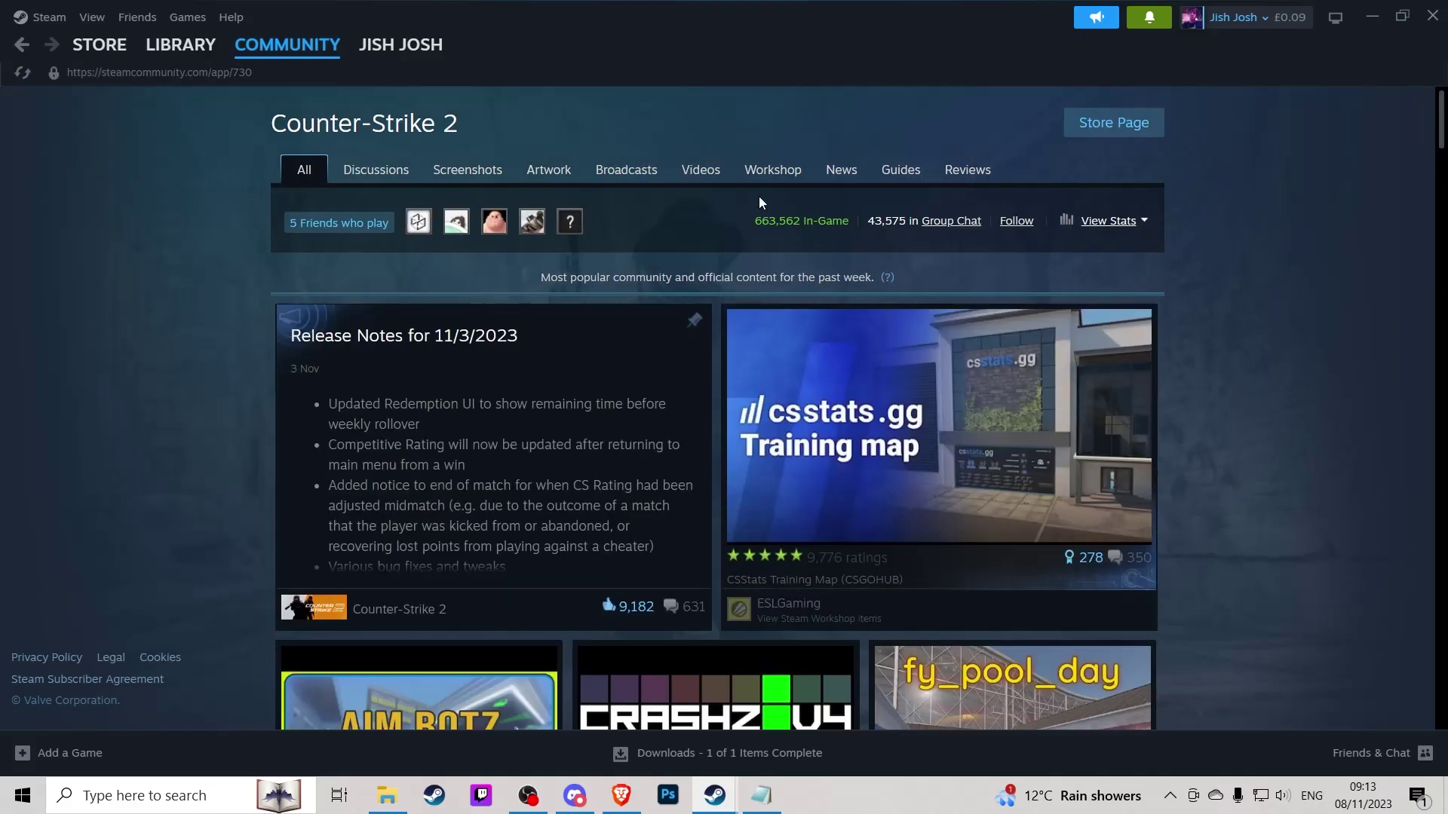
scroll(1088, 360, down, 5)
scroll(1018, 373, up, 5)
click(1278, 22)
click(1267, 44)
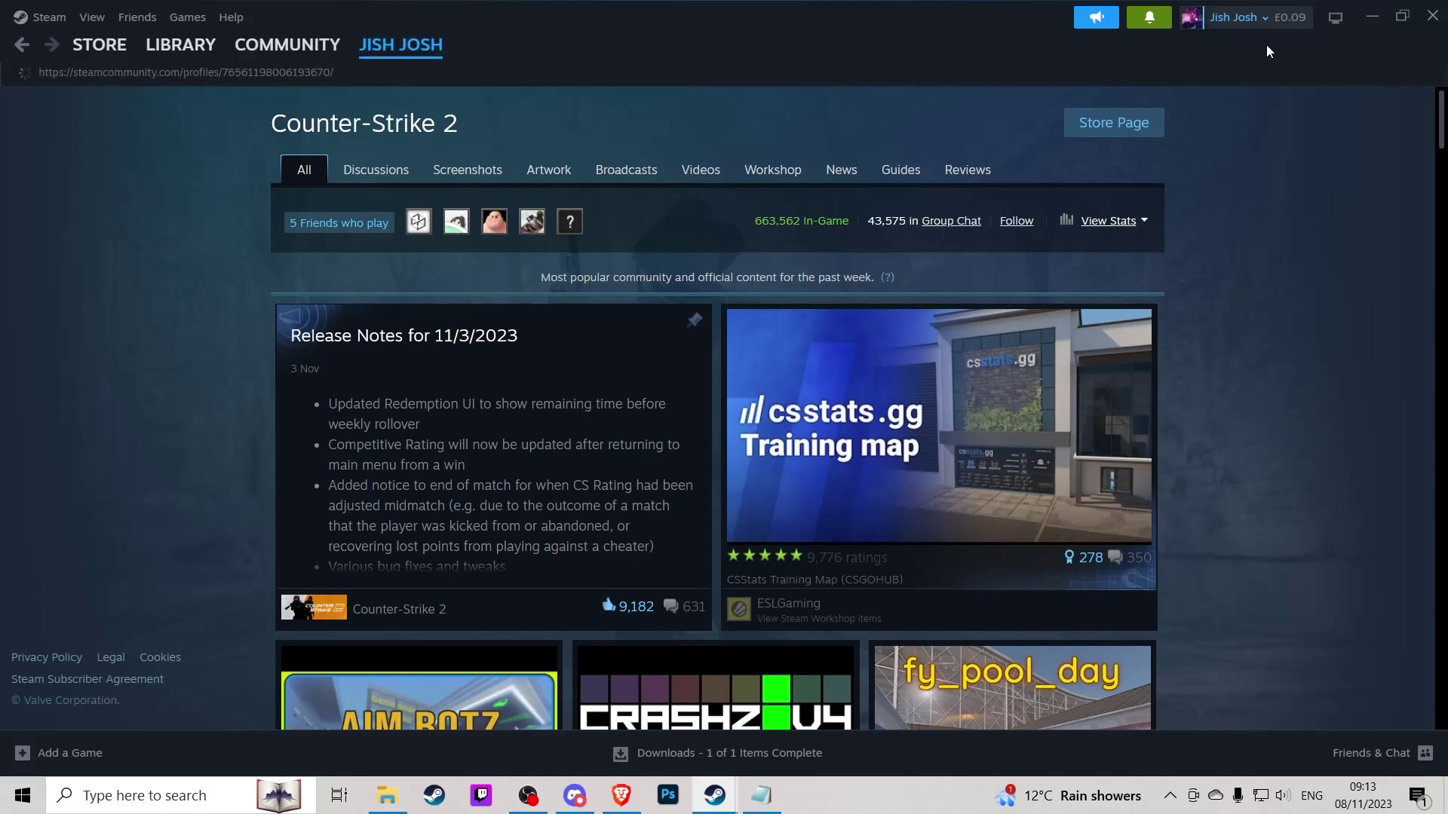
scroll(1038, 494, down, 2)
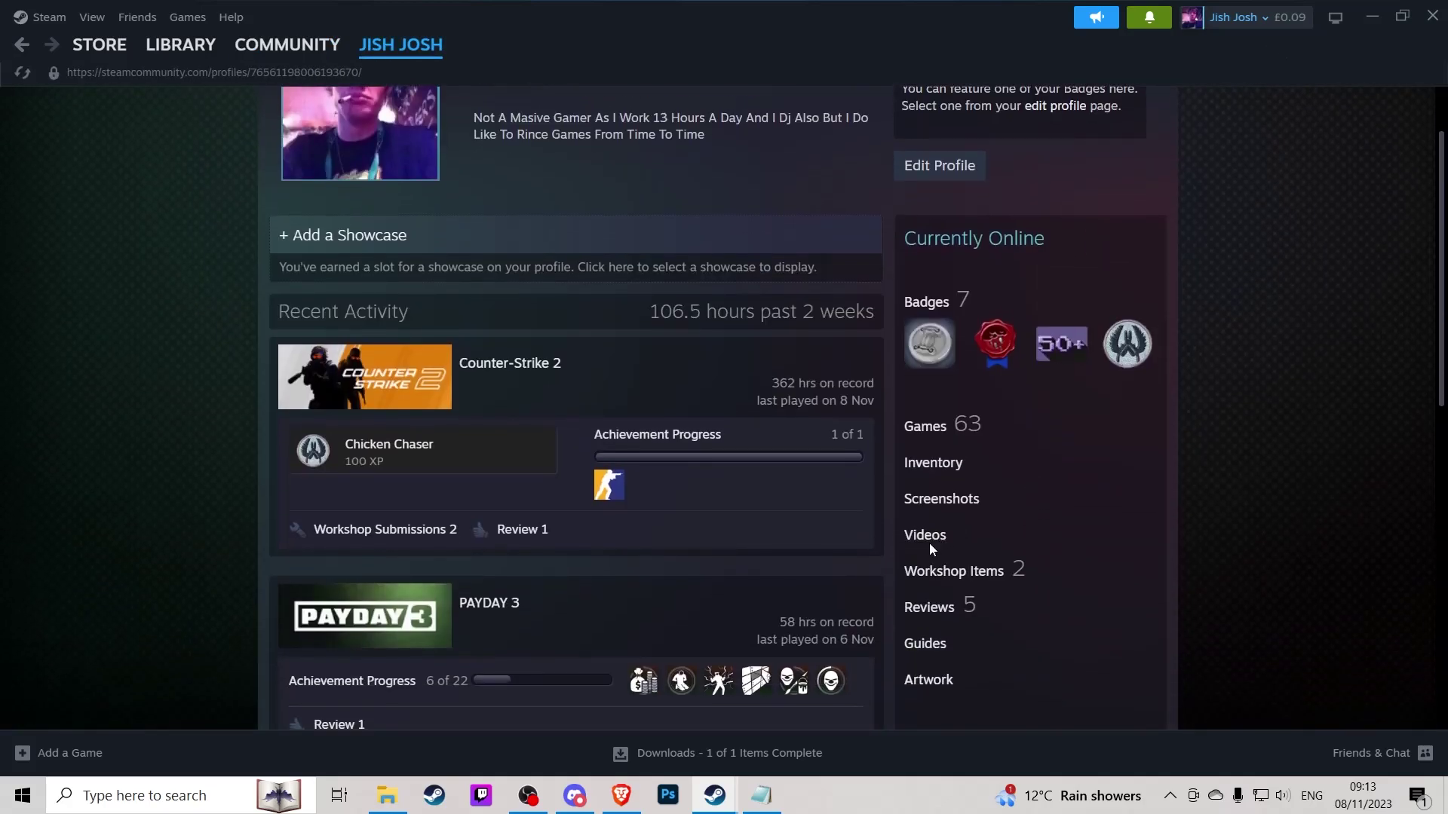
- Open the Jish Josh Maps collection, copy its URL, and open the cs_bank map page
click(944, 571)
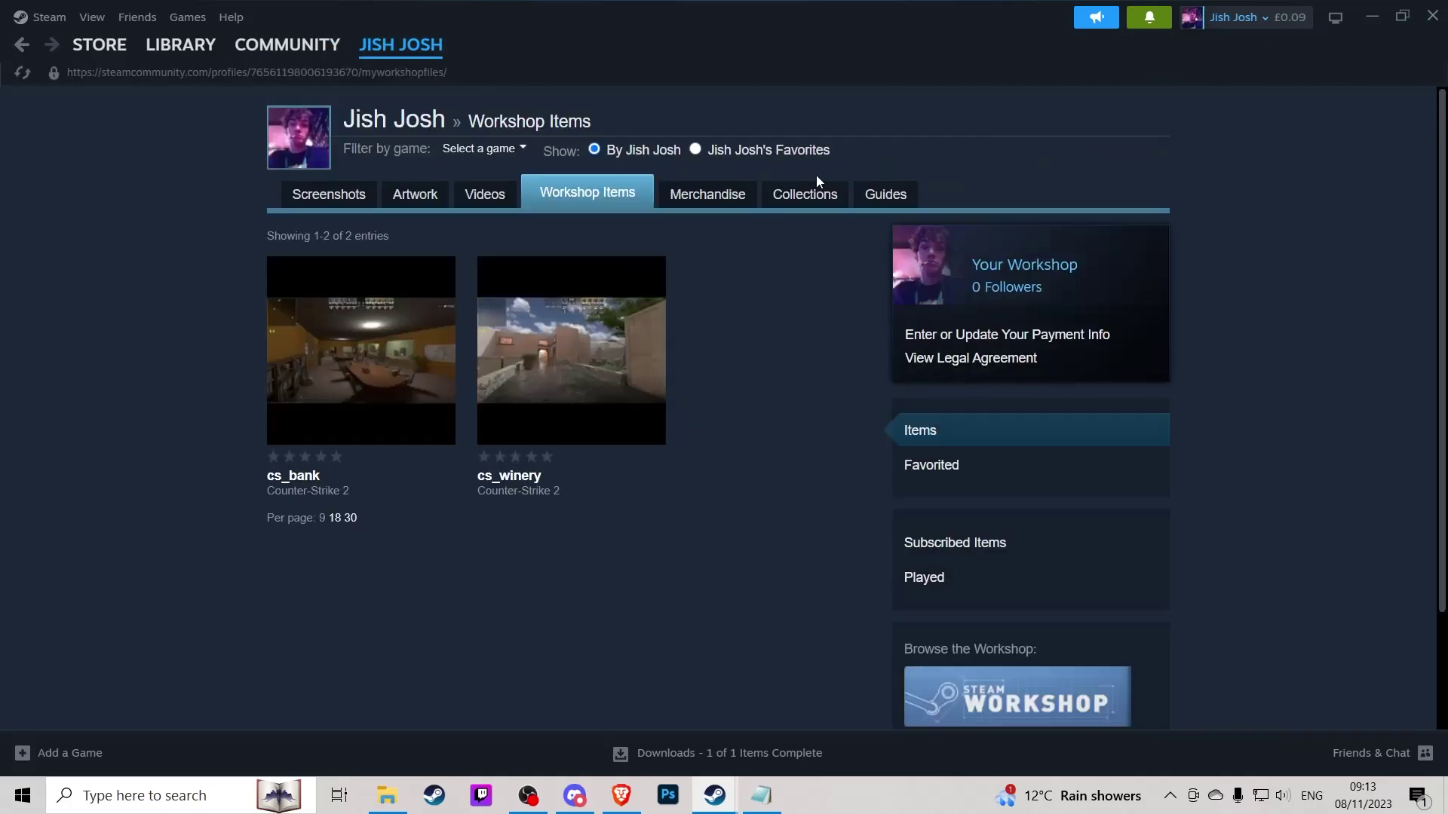
click(805, 194)
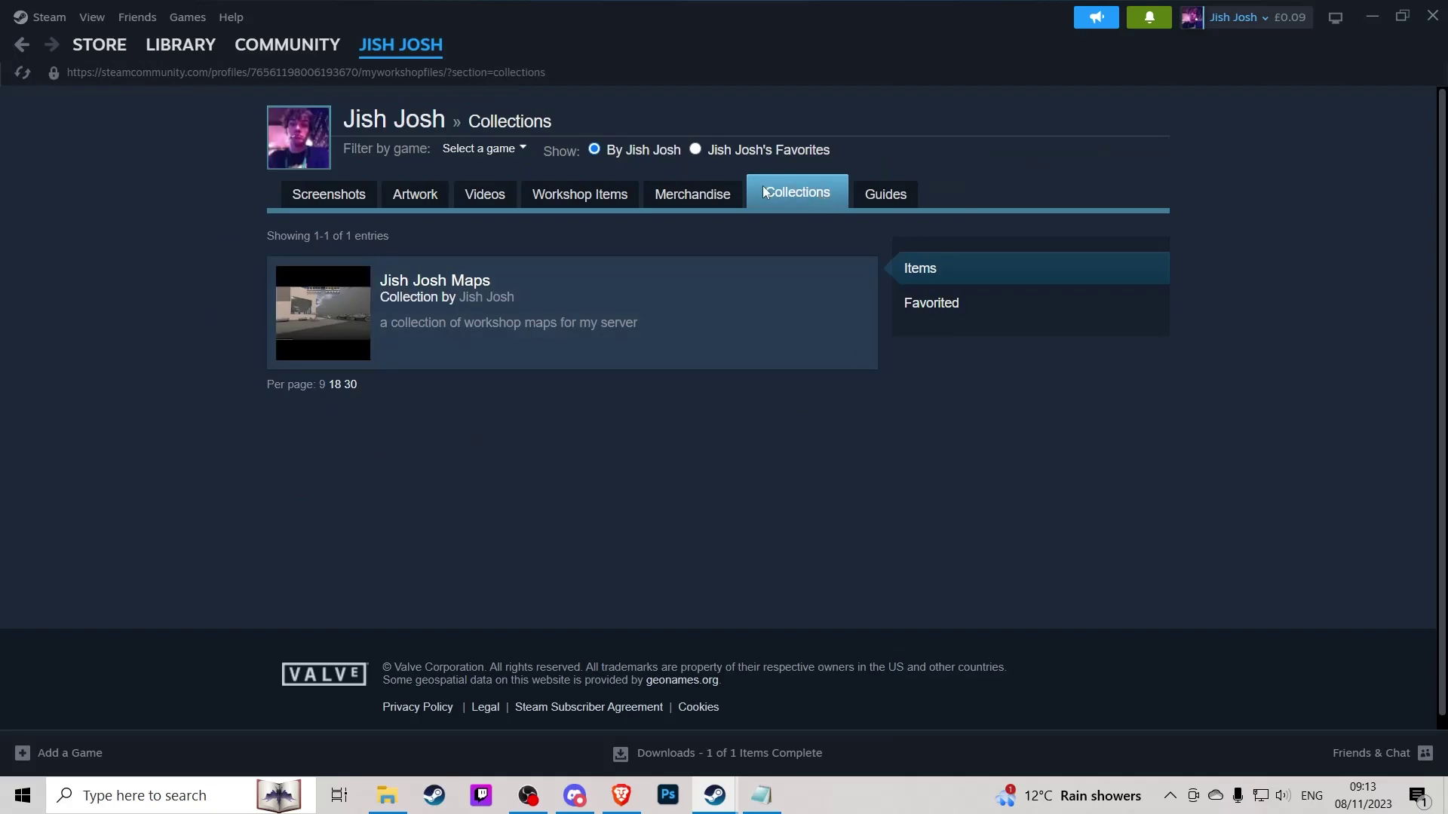
click(391, 295)
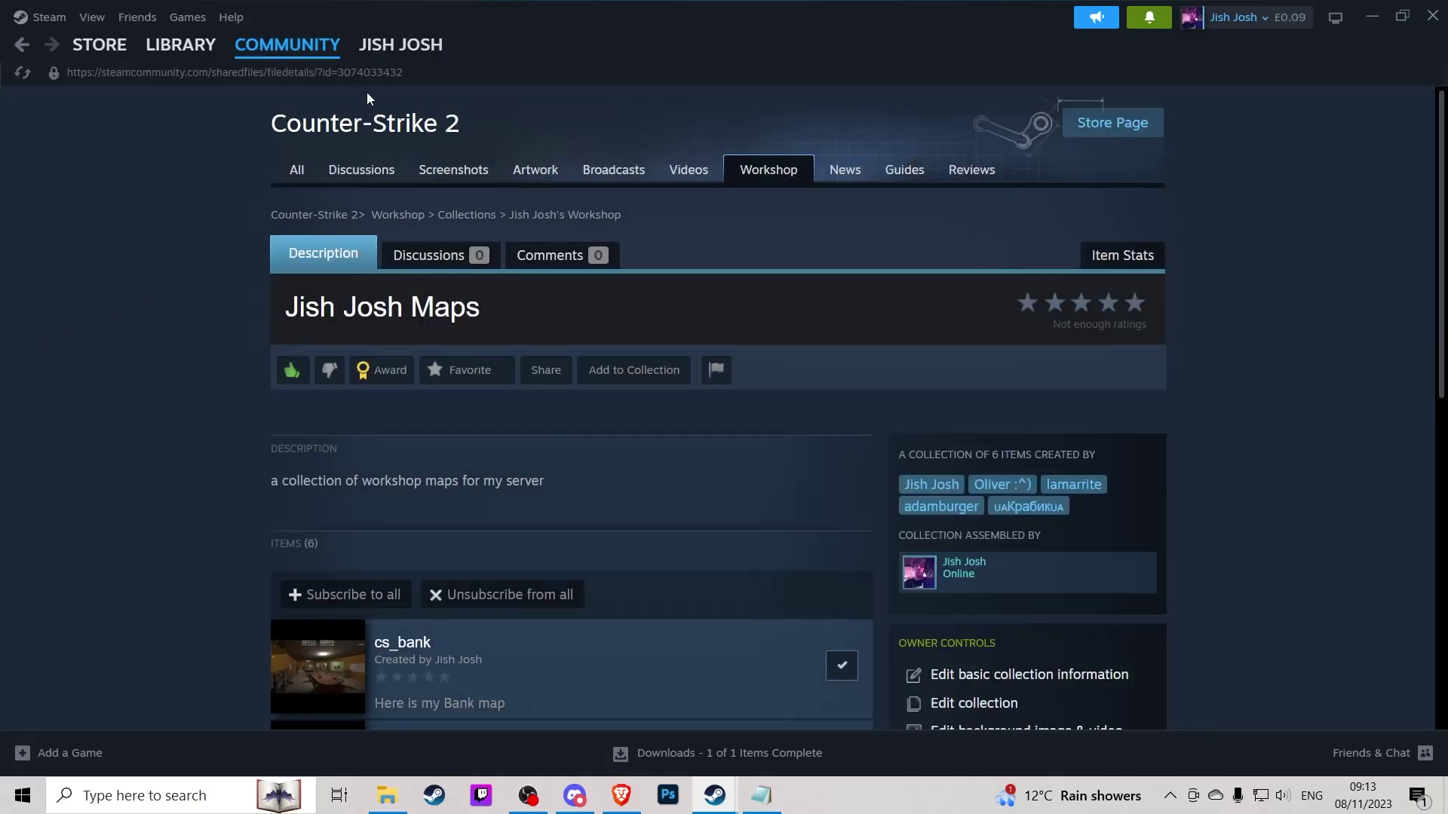
click(366, 73)
click(437, 647)
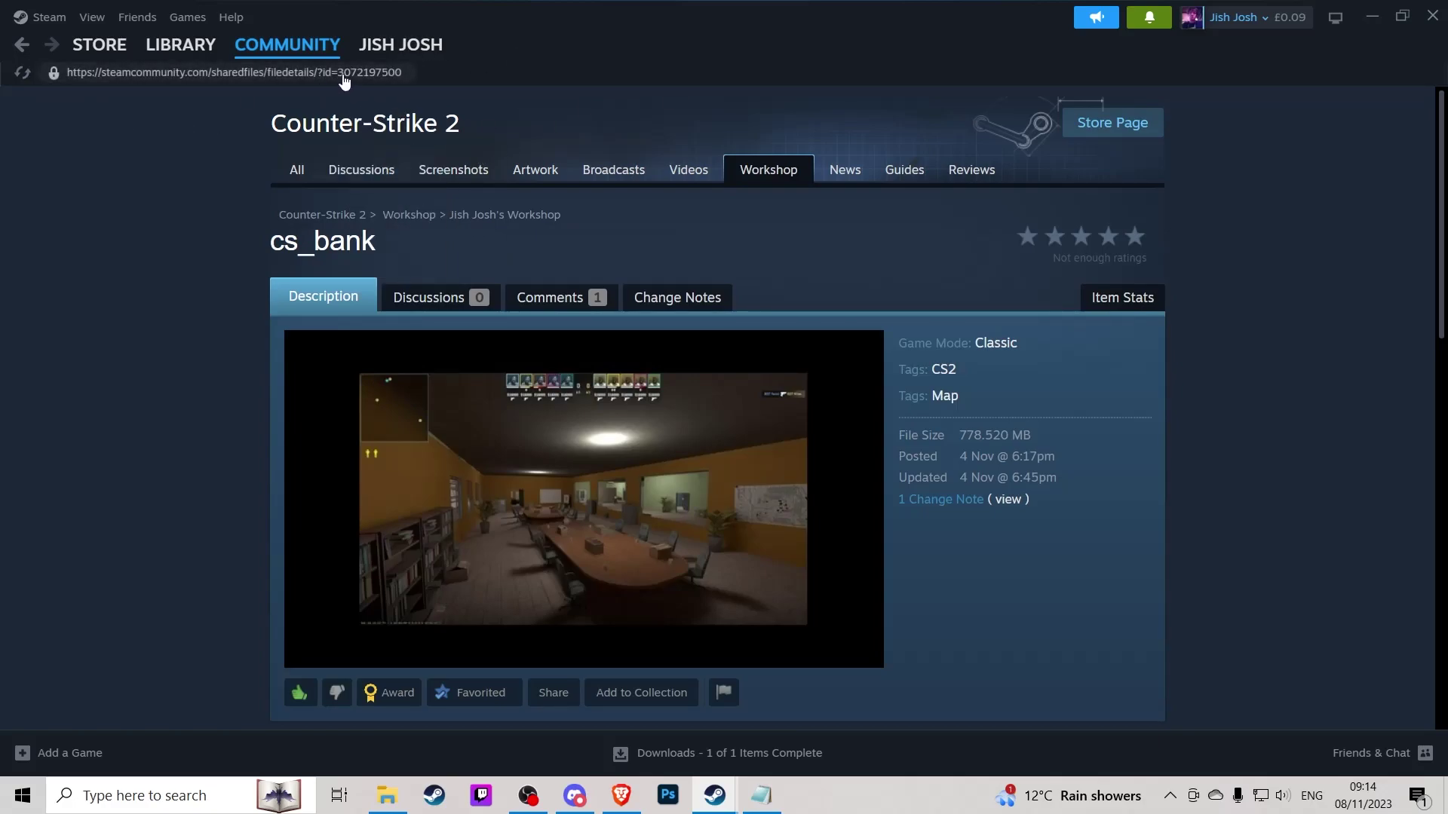
click(761, 794)
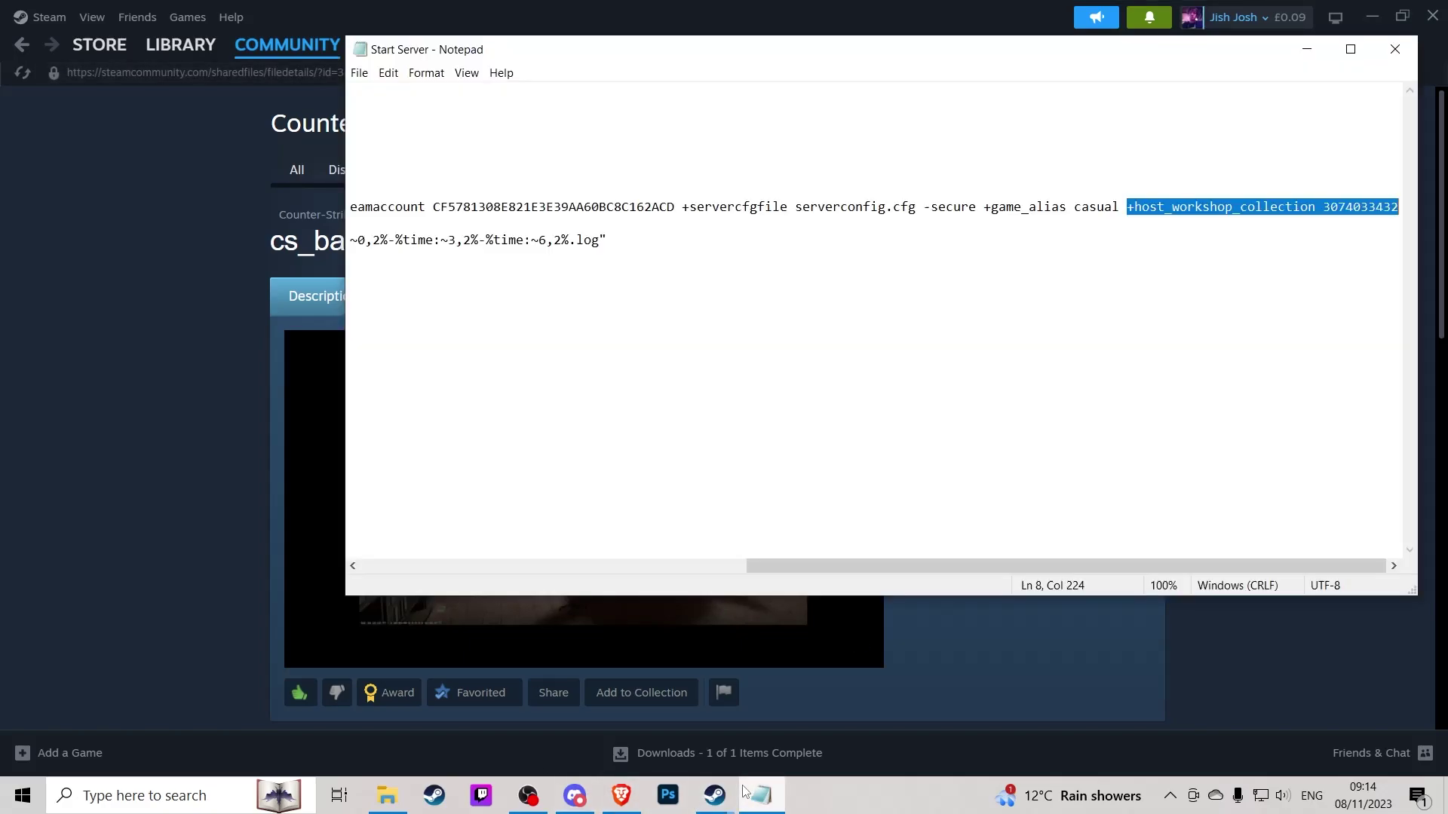
click(1316, 206)
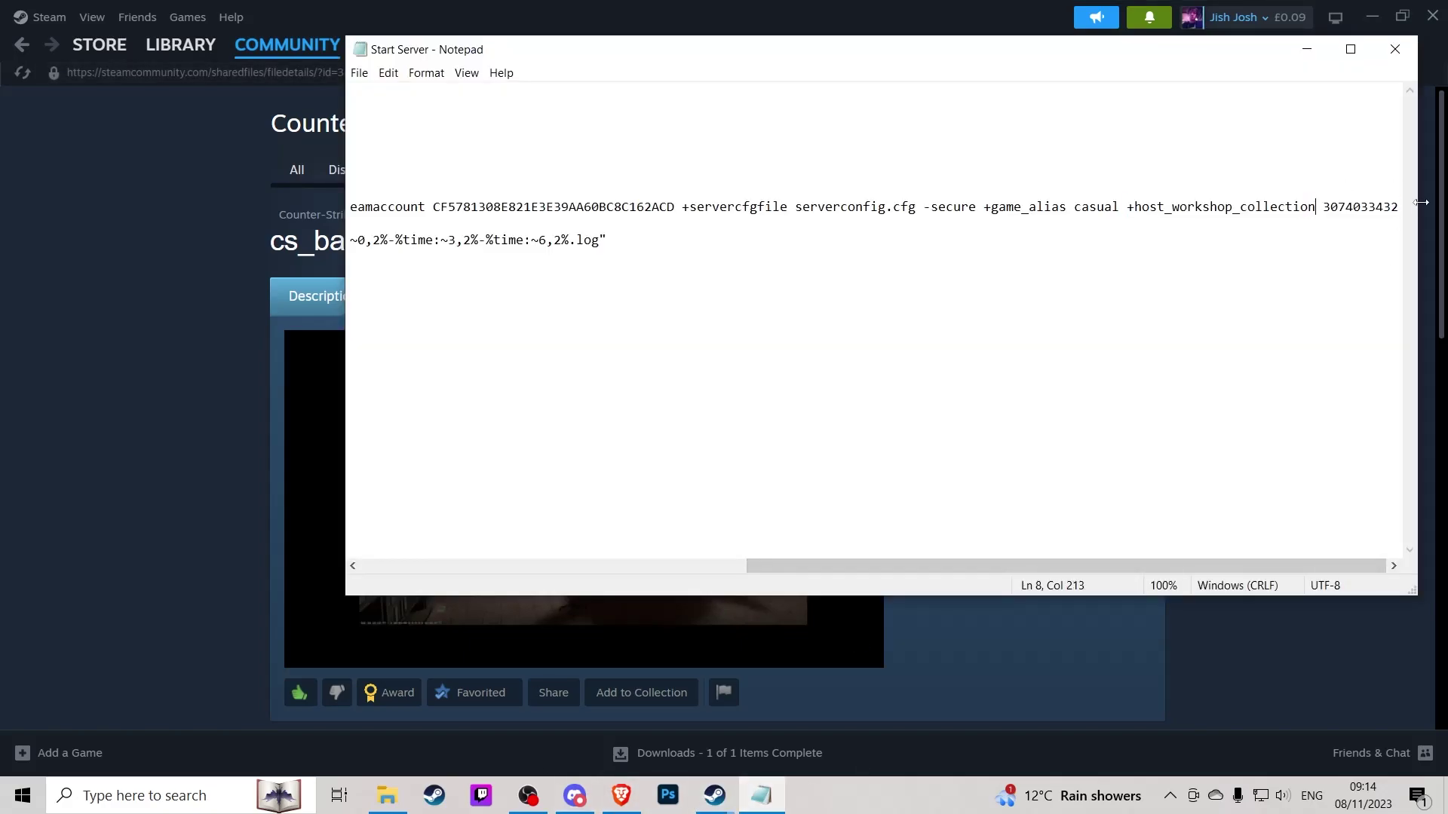
key(BackSpace)
key(BackSpace)
key(BackSpace)
key(BackSpace)
key(BackSpace)
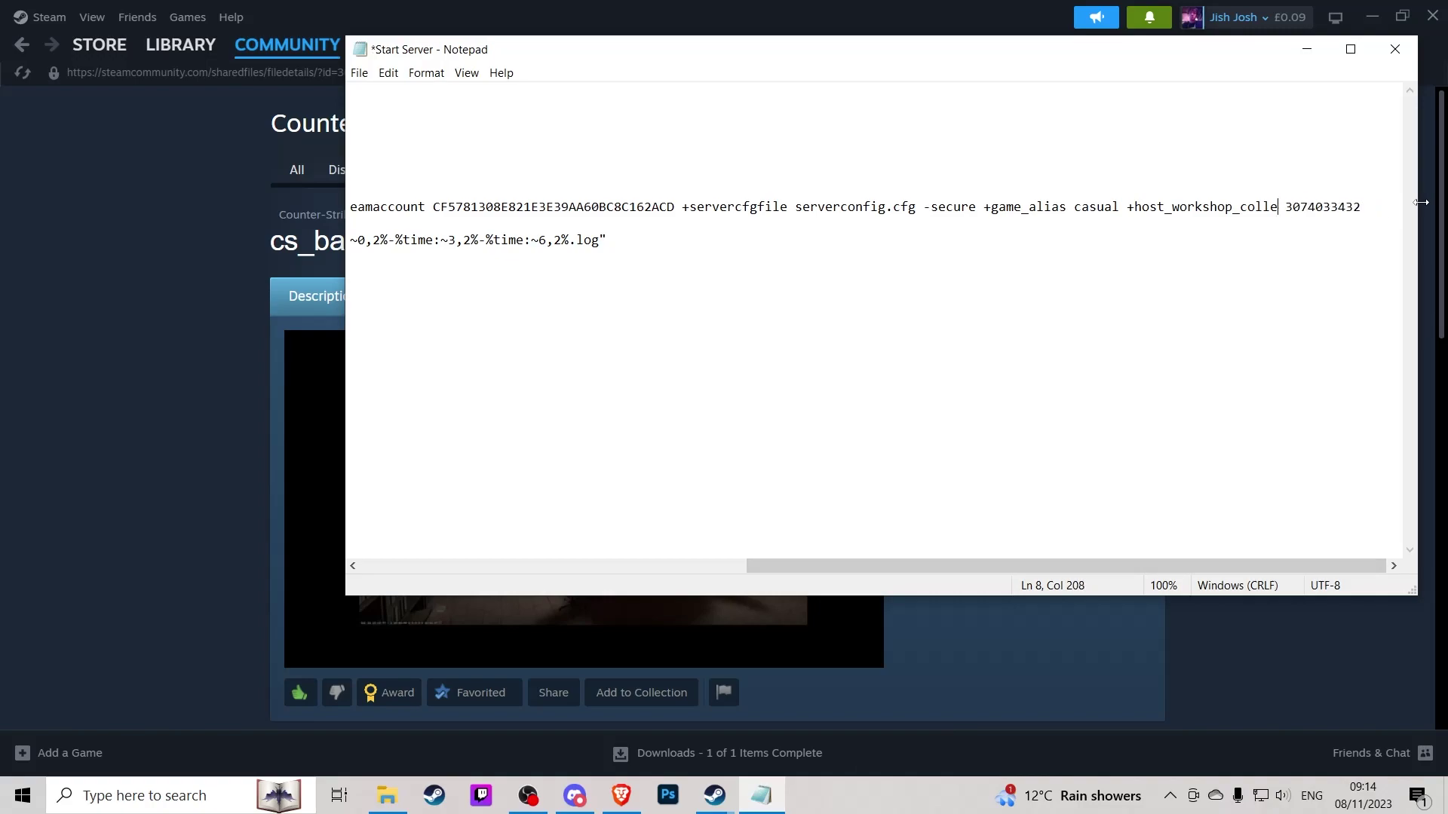
key(BackSpace)
key(BackSpace)
key(BackSpace)
key(BackSpace)
key(BackSpace)
text(map)
key(BackSpace)
key(BackSpace)
key(BackSpace)
text(collection)
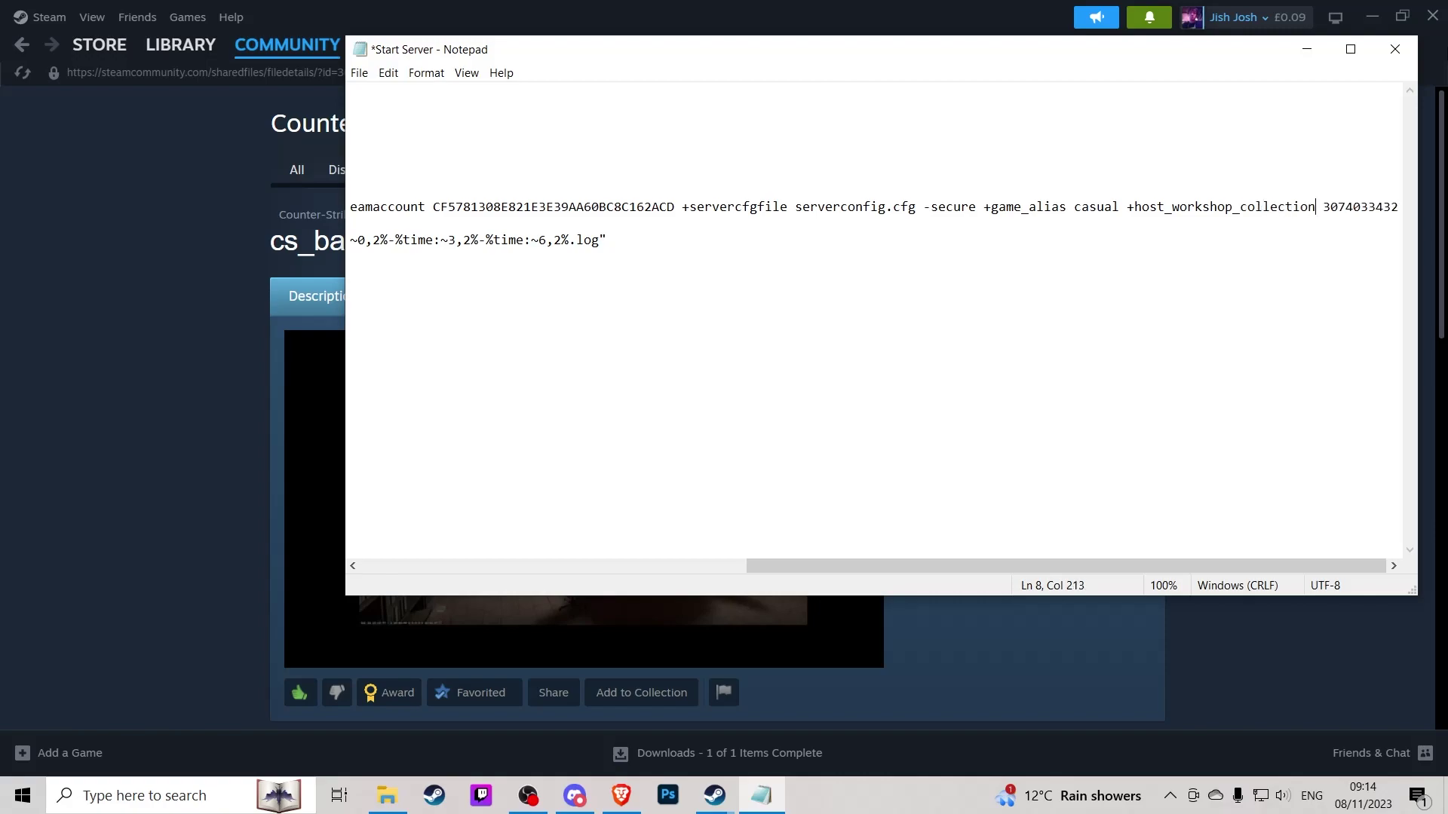
- Save and close the Start Server file, then run it to launch the server
key(ctrl+s)
click(1394, 48)
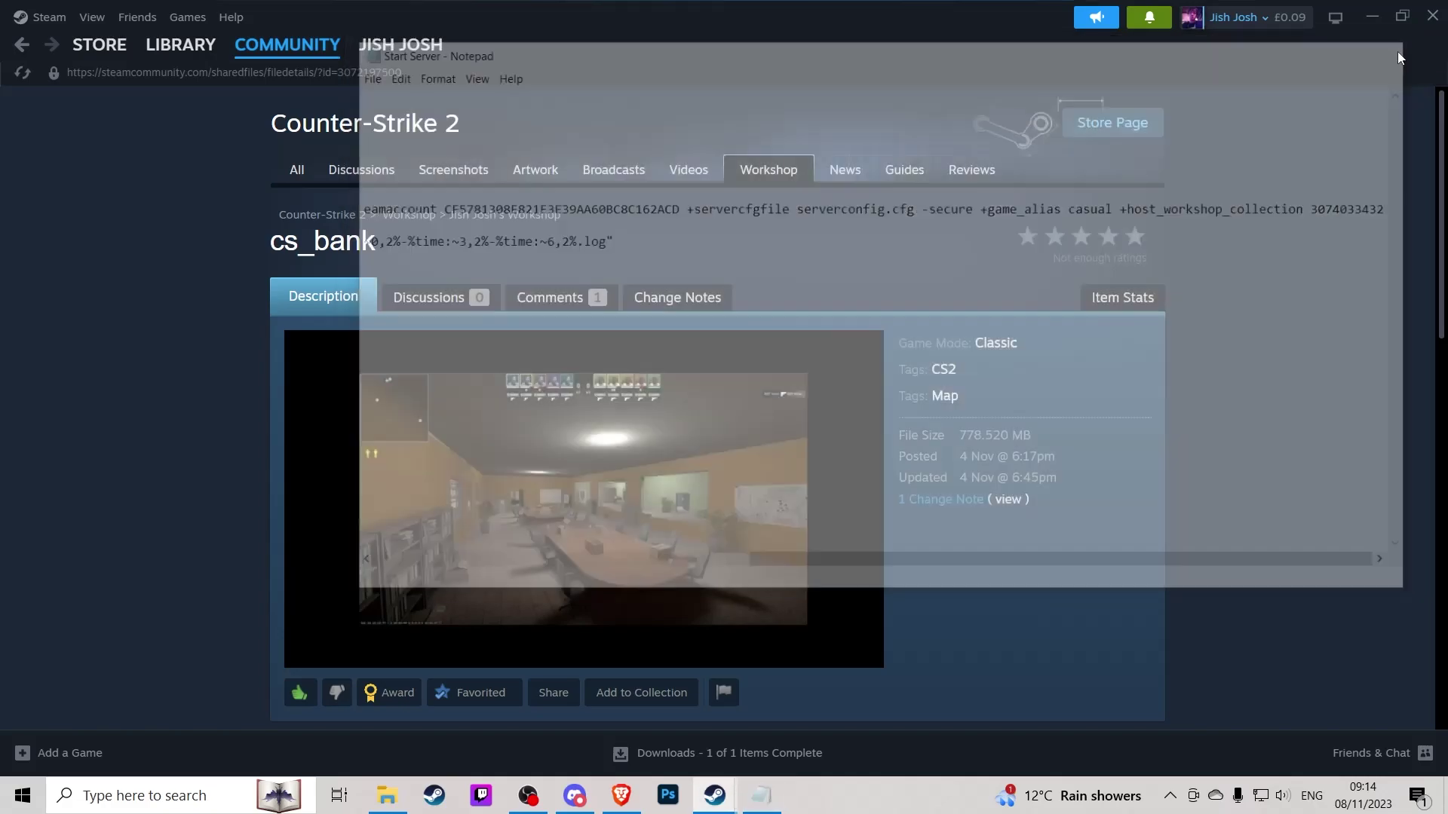
click(385, 796)
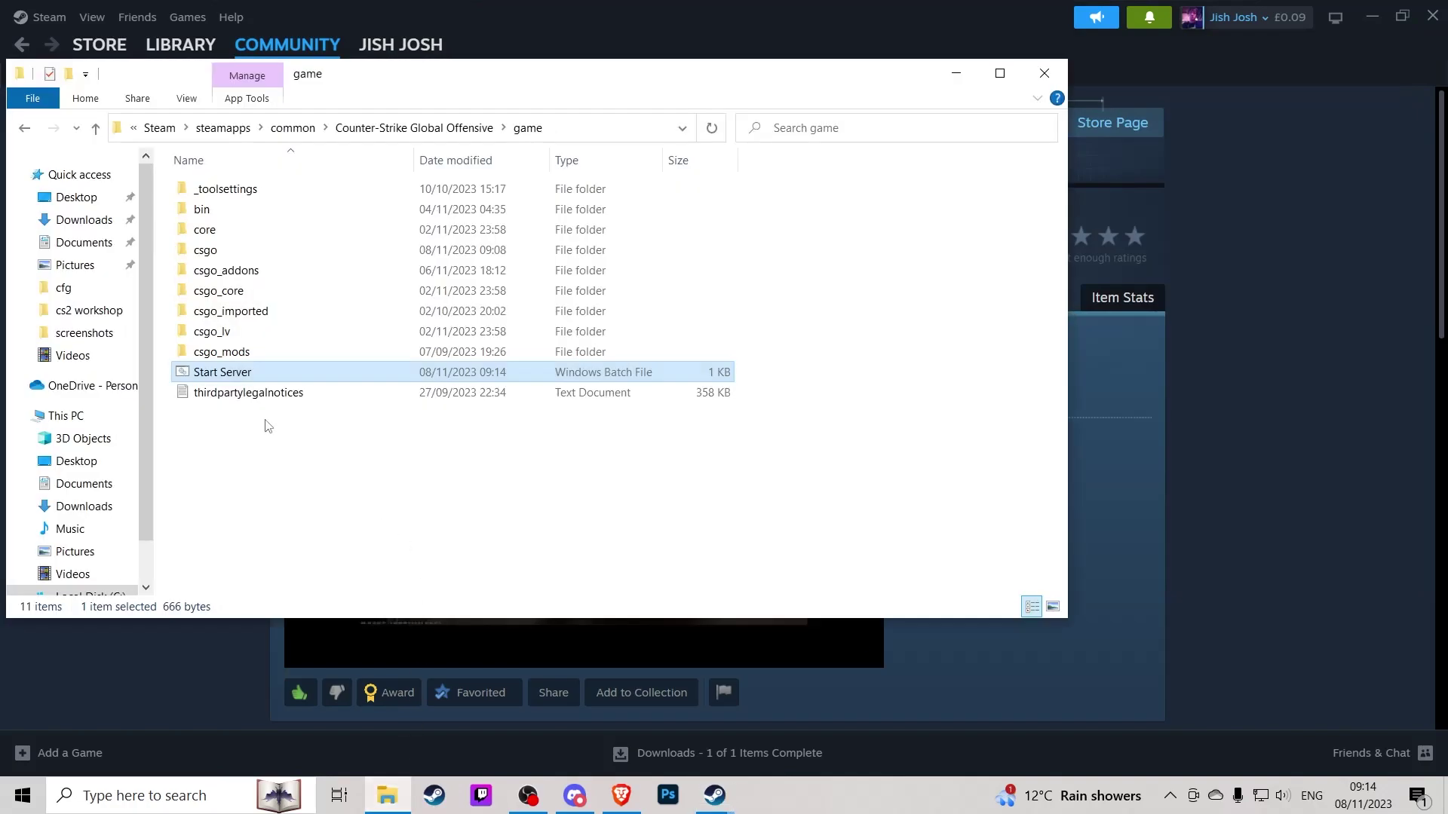
double_click(239, 372)
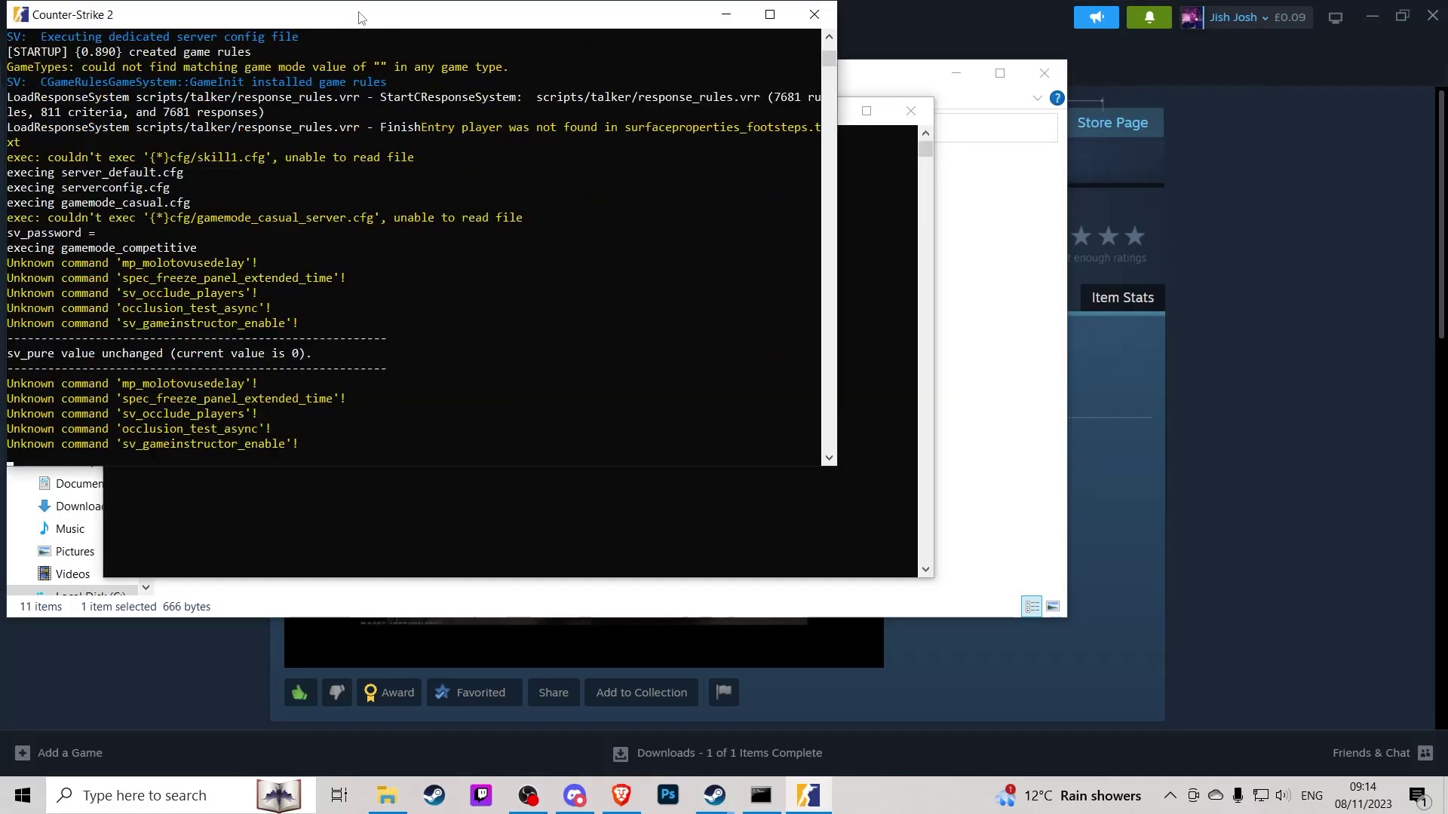
- Check the server log for the Mounting addon line and the cs_bank changelevel, comparing with the cs_bank page
drag(361, 15, 712, 132)
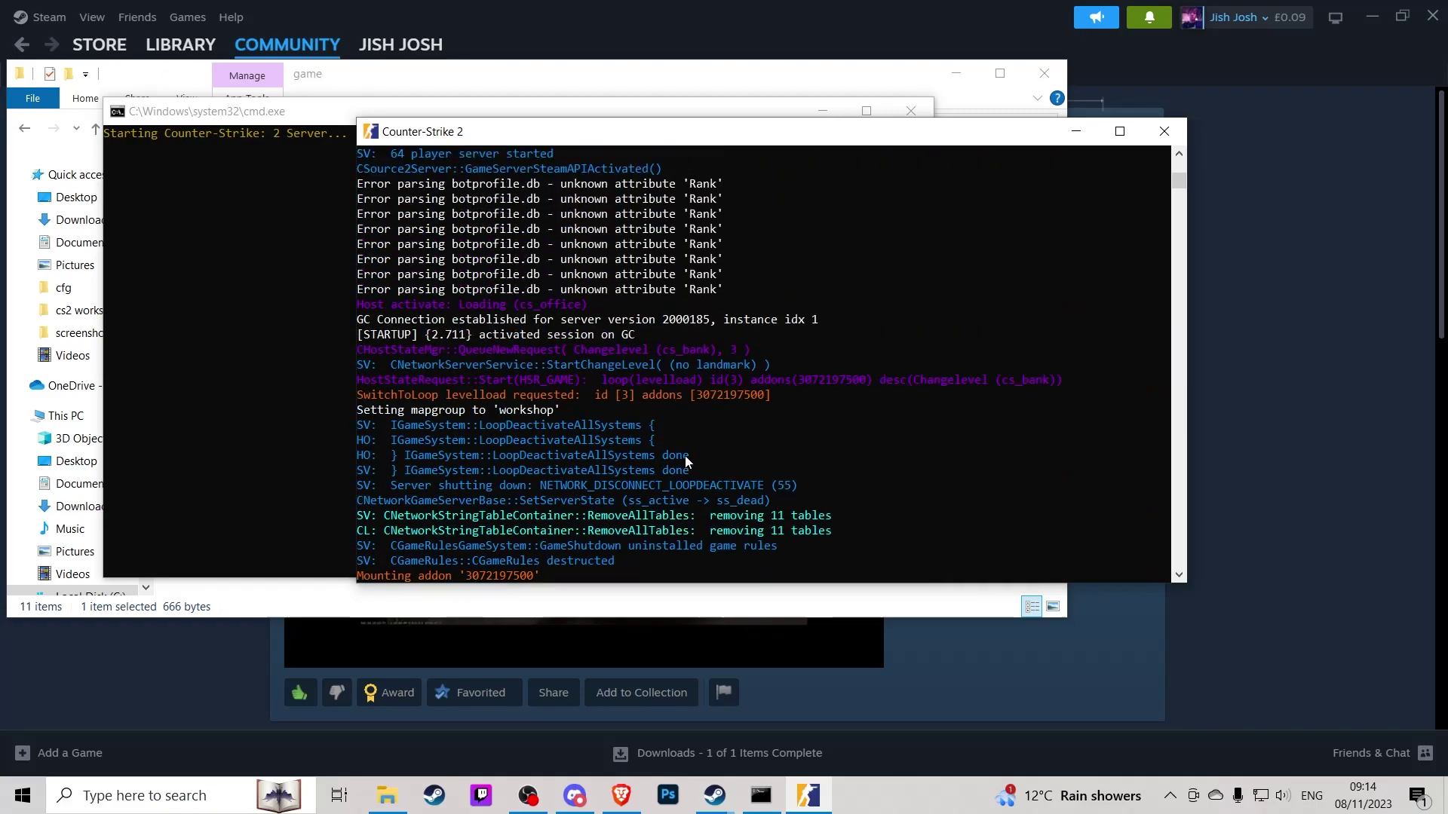
scroll(559, 342, up, 5)
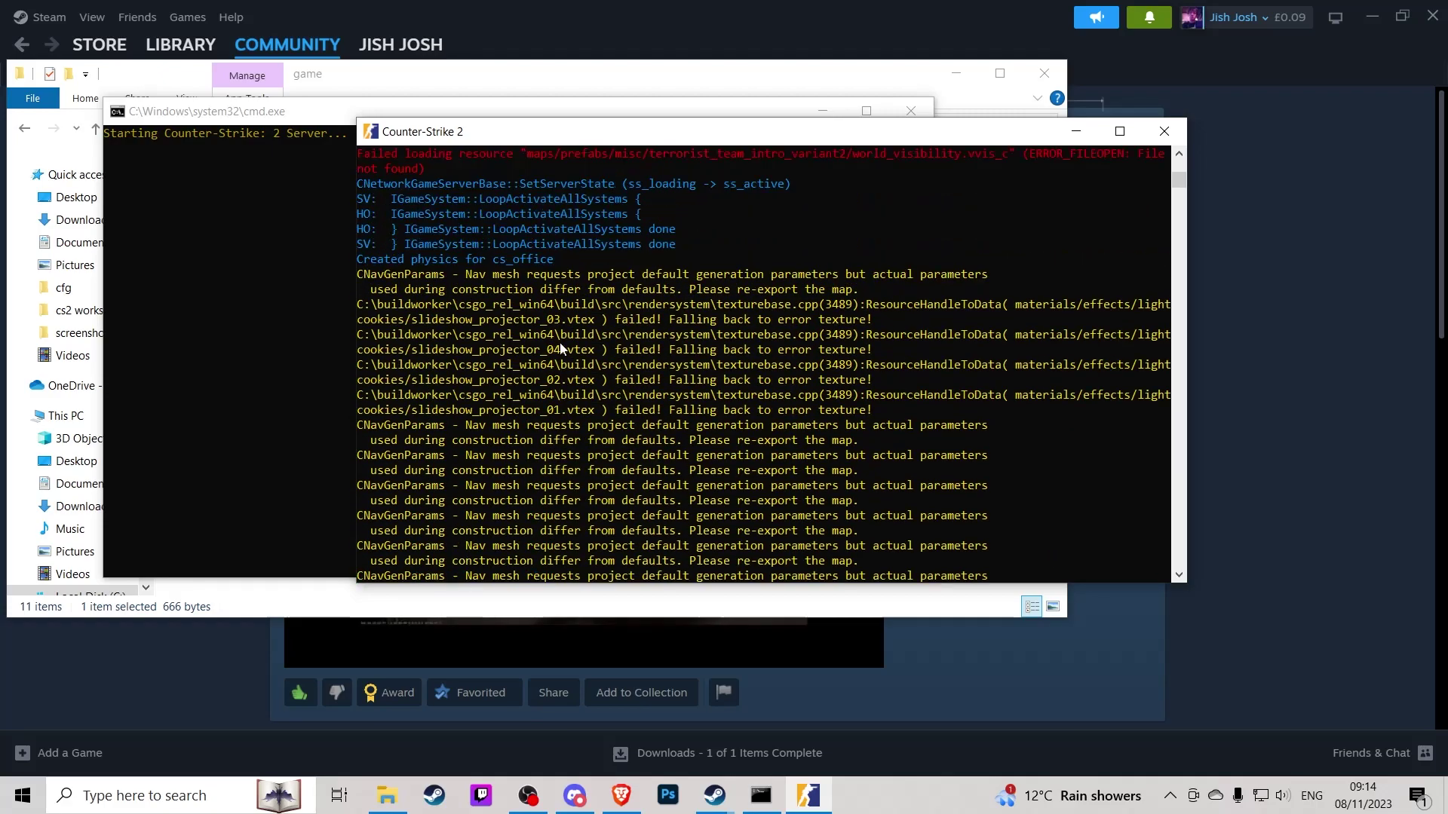
drag(566, 261, 490, 262)
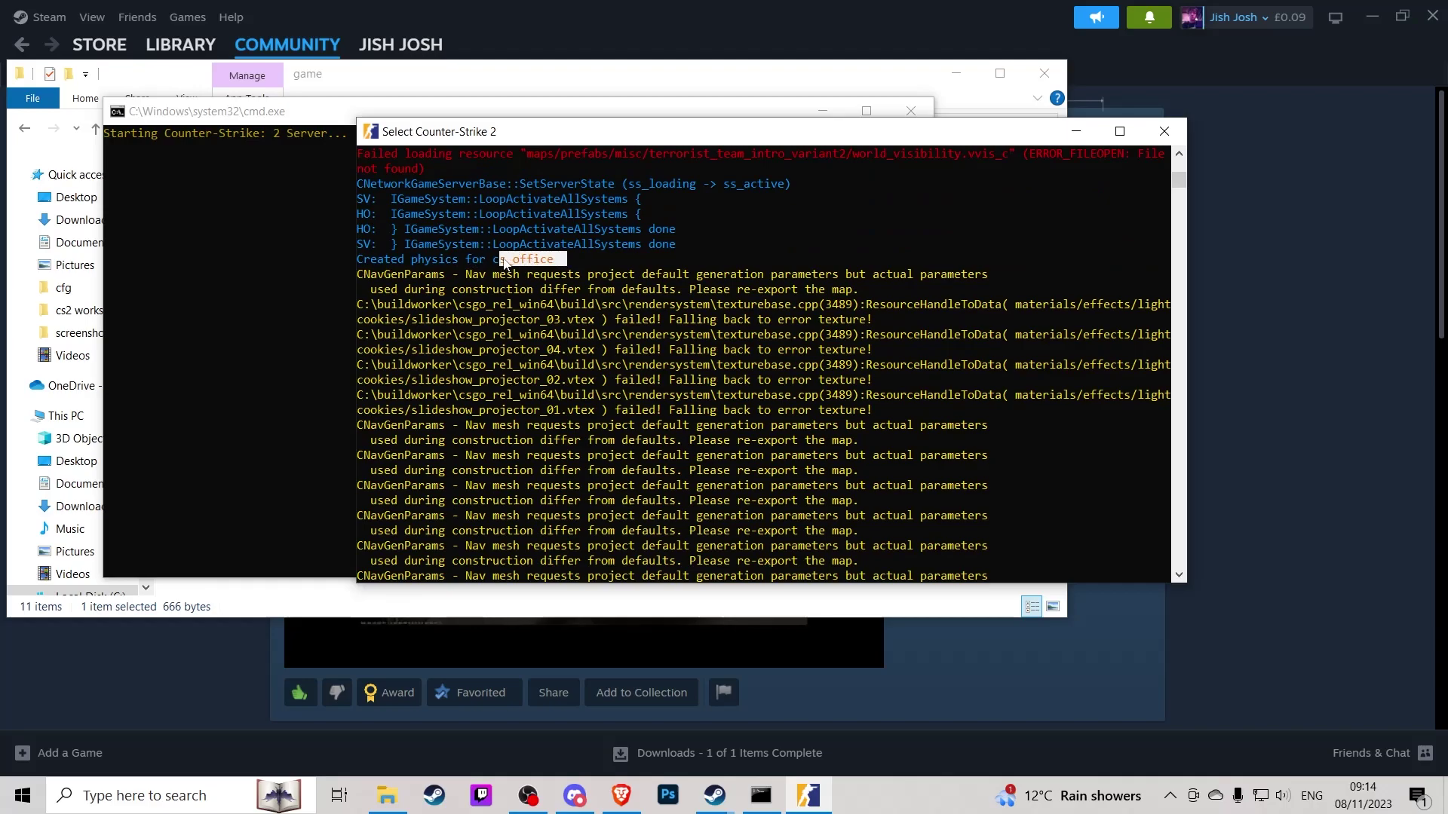
scroll(742, 416, down, 8)
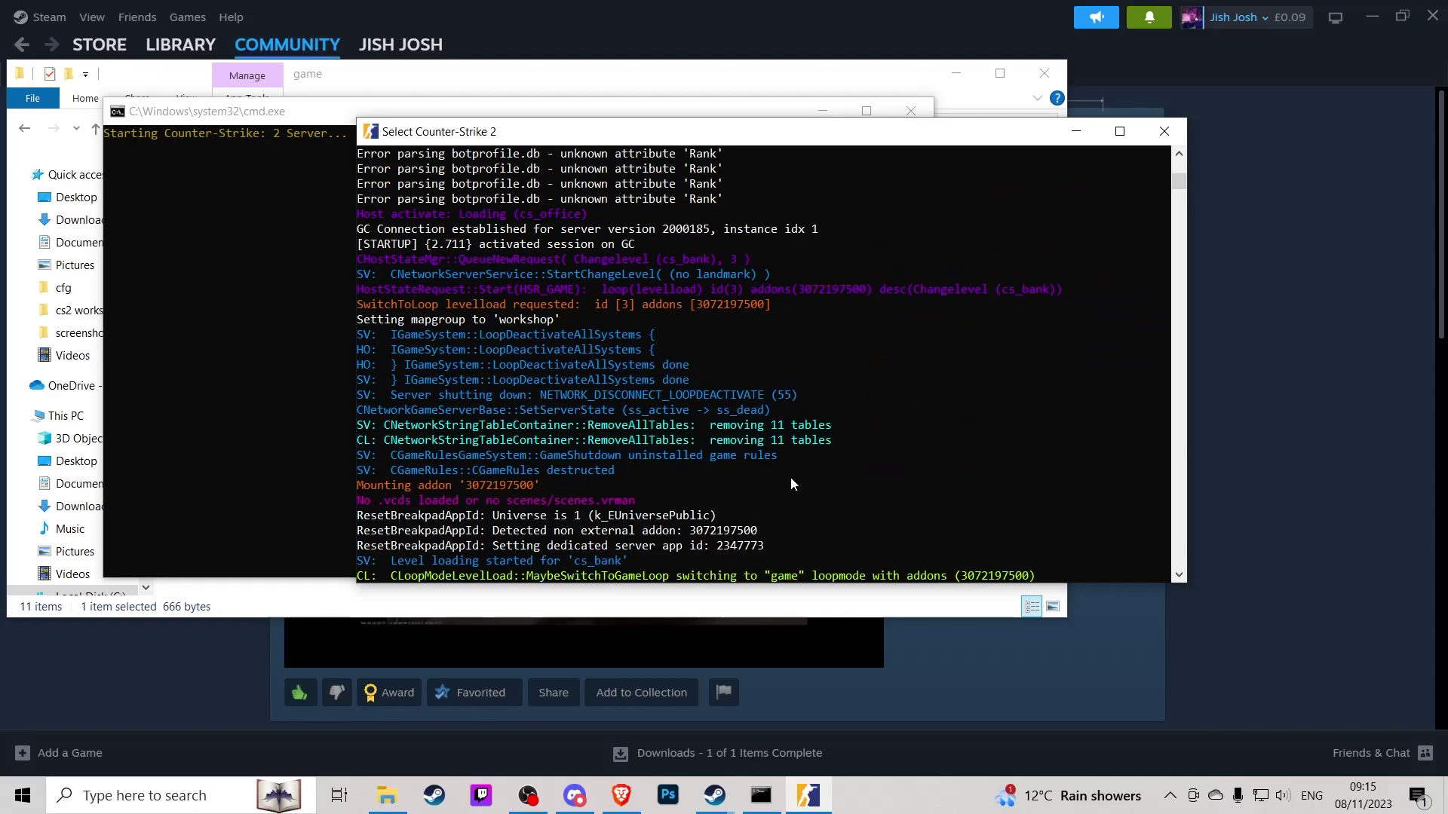
scroll(683, 336, down, 3)
scroll(682, 336, up, 8)
scroll(684, 329, up, 4)
drag(557, 484, 583, 487)
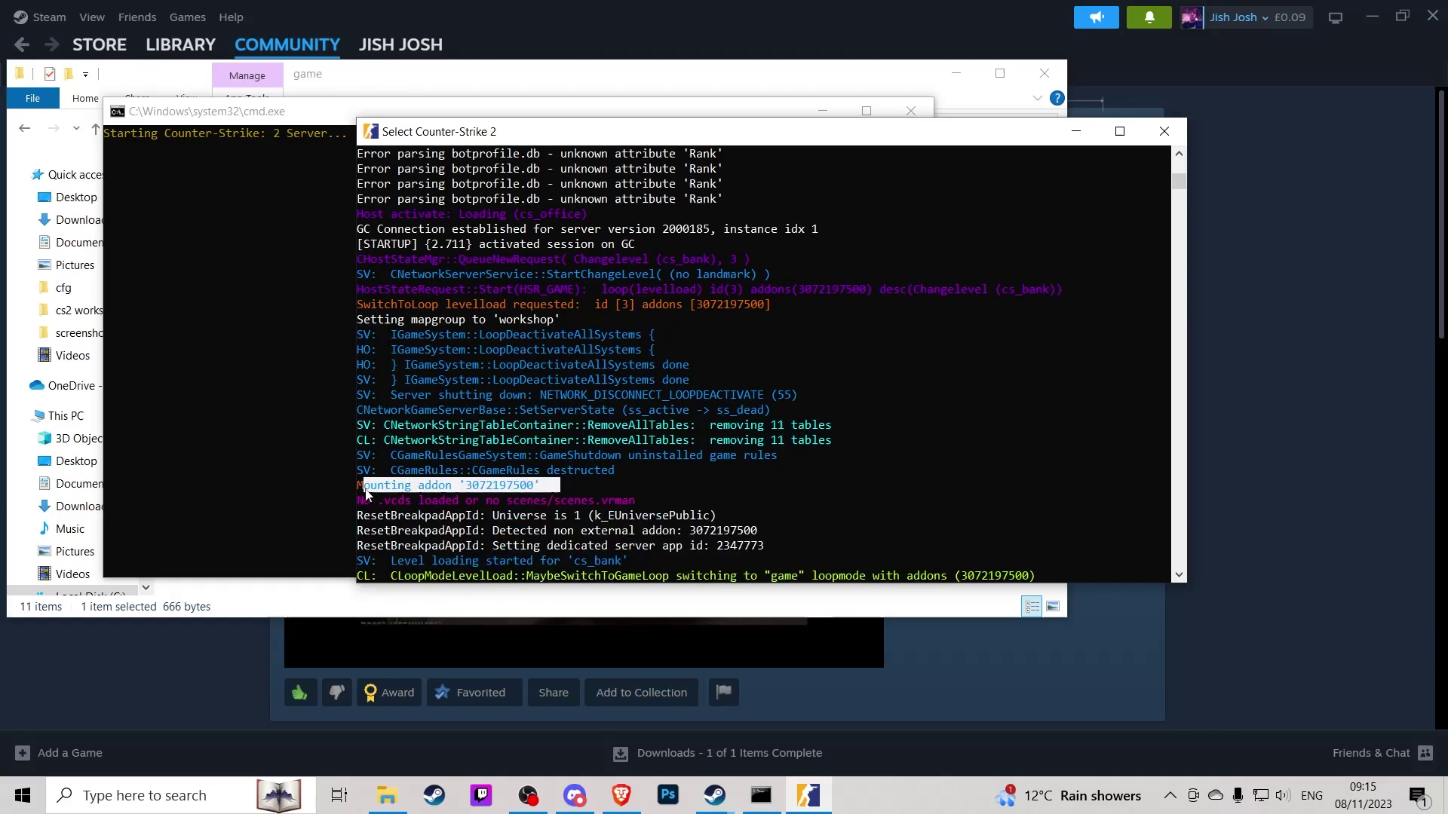
right_click(678, 485)
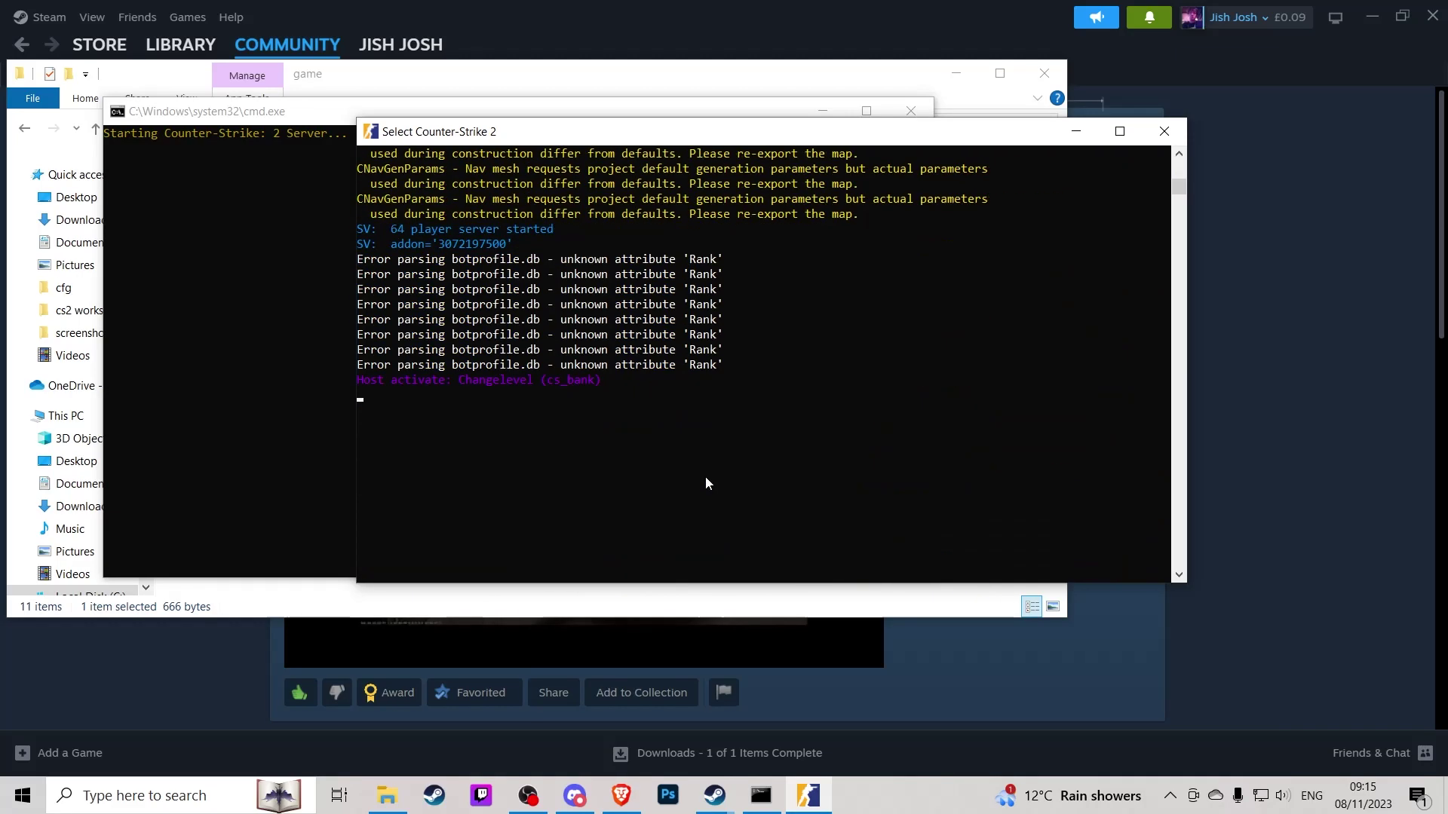
scroll(705, 476, up, 2)
scroll(464, 376, up, 1)
mouse_move(544, 259)
mouse_down()
mouse_move(473, 262)
mouse_move(503, 262)
mouse_up()
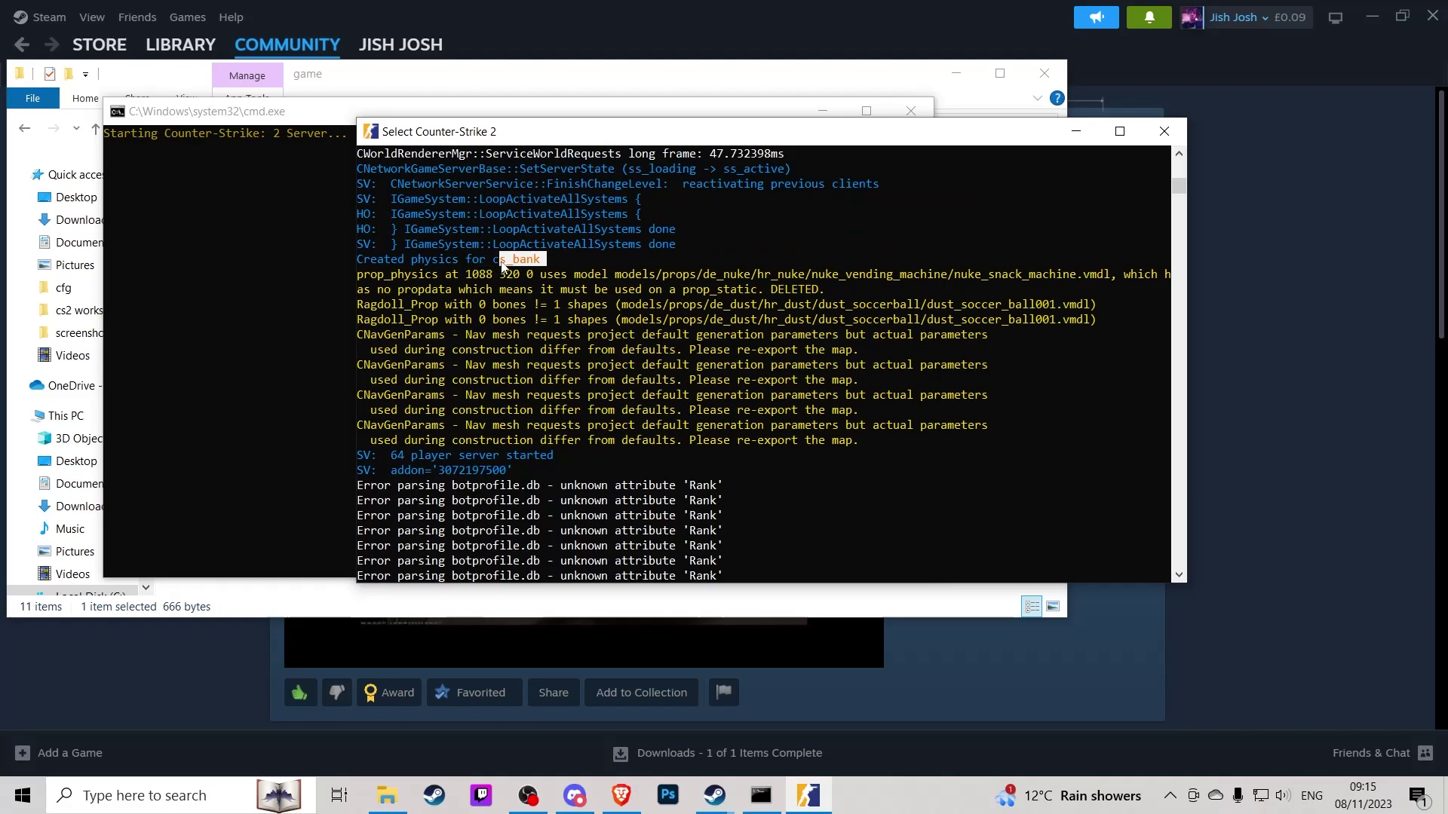
click(206, 672)
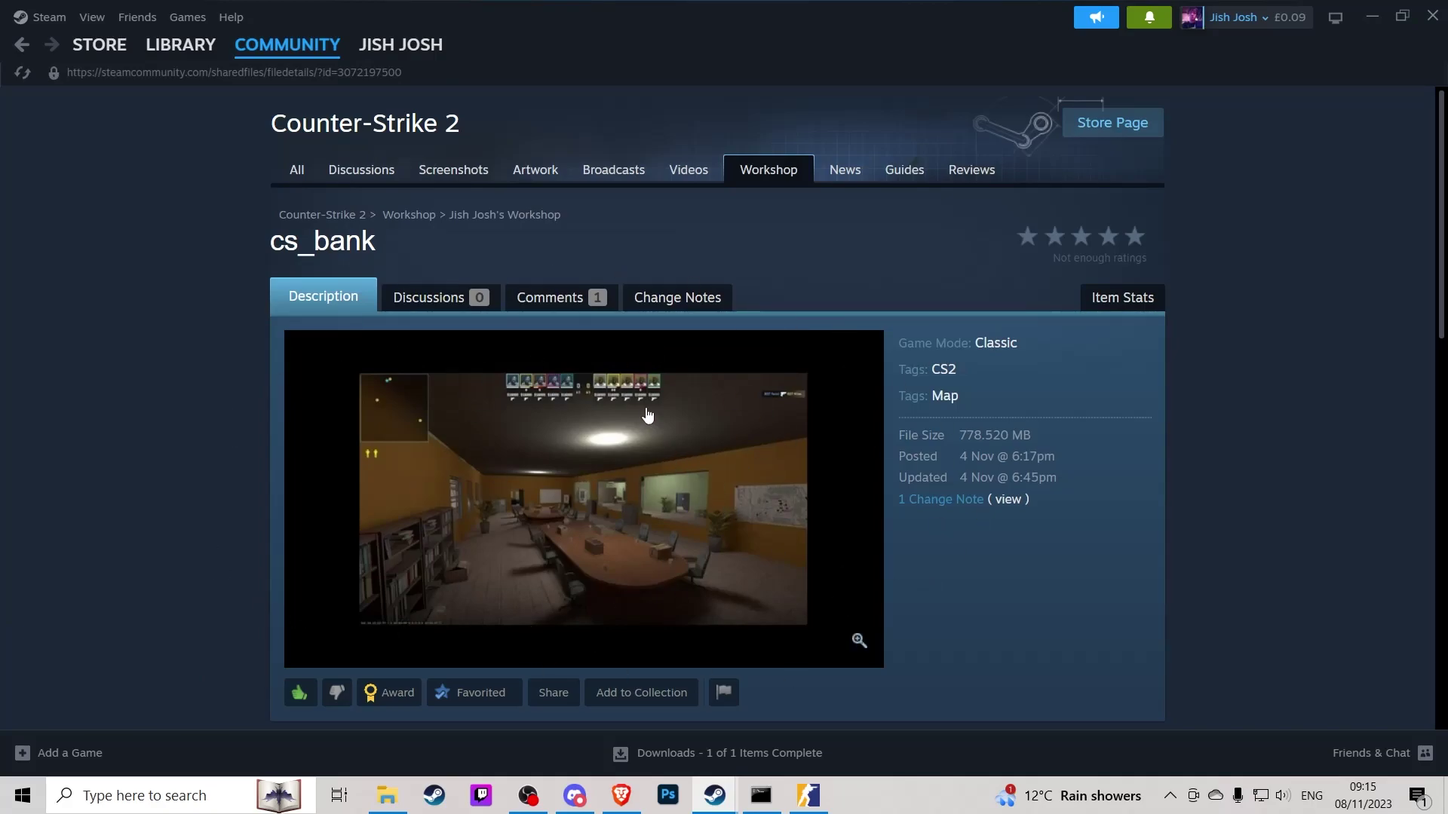
click(781, 796)
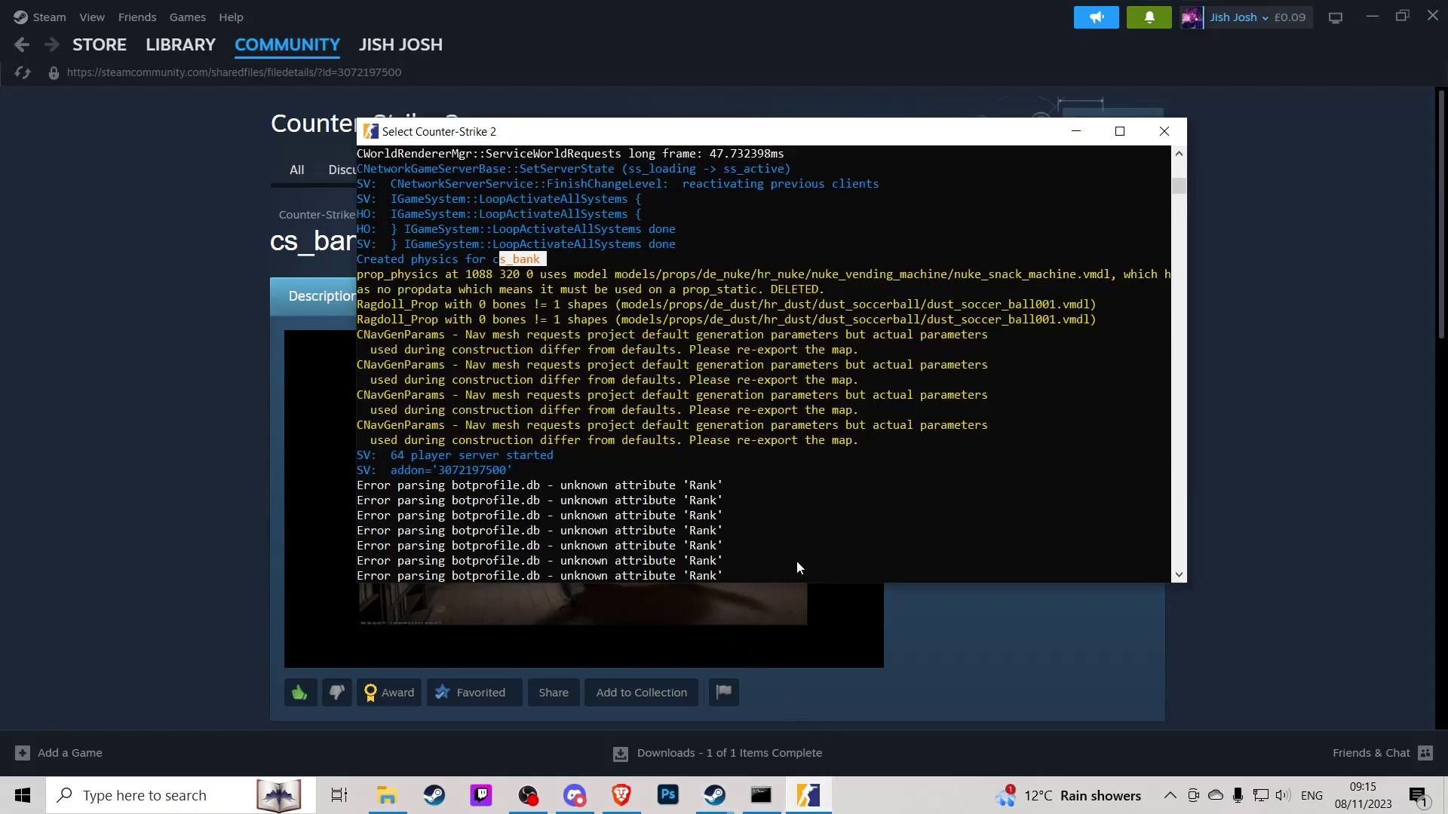
scroll(771, 543, down, 5)
scroll(770, 533, up, 2)
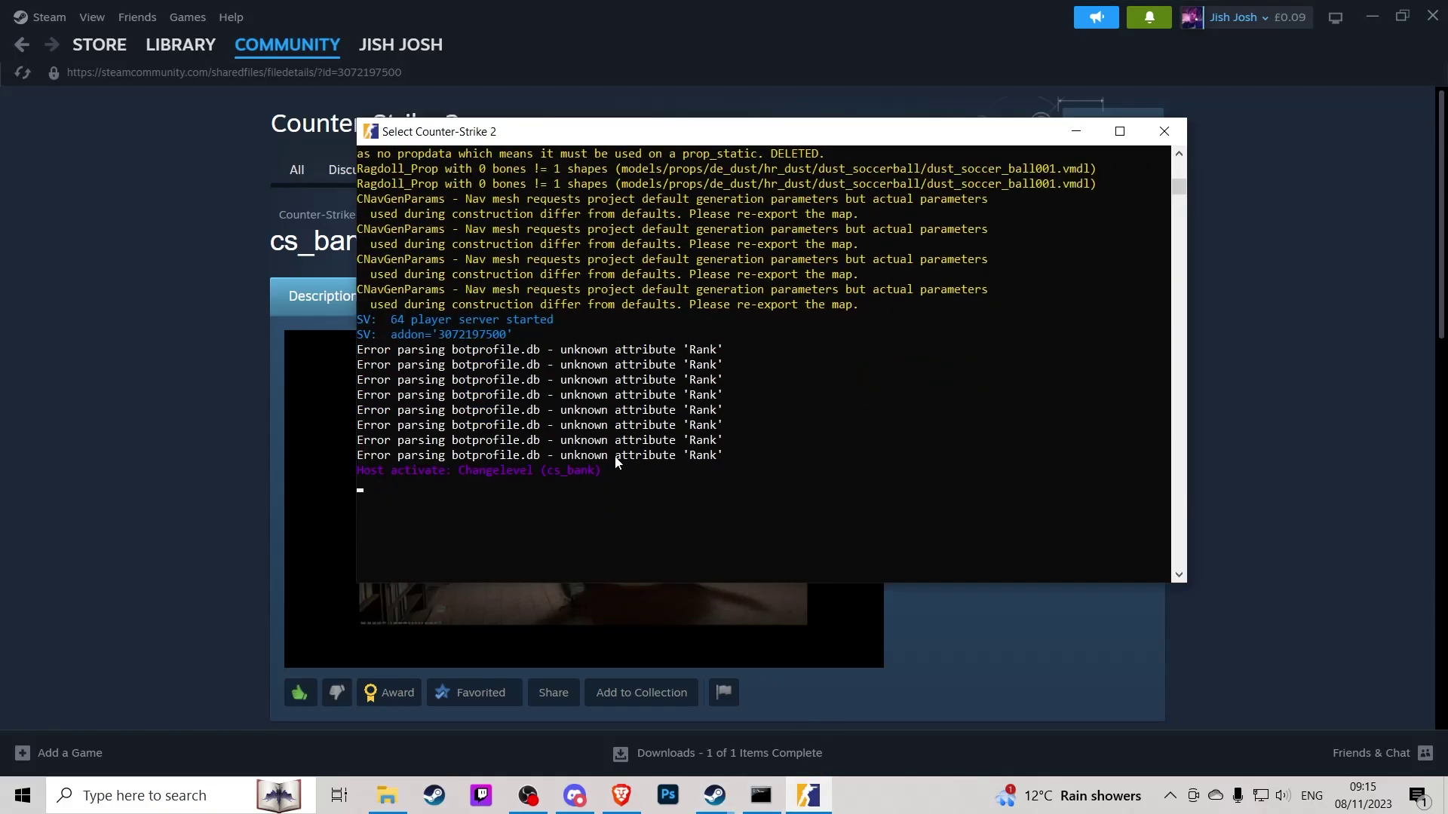